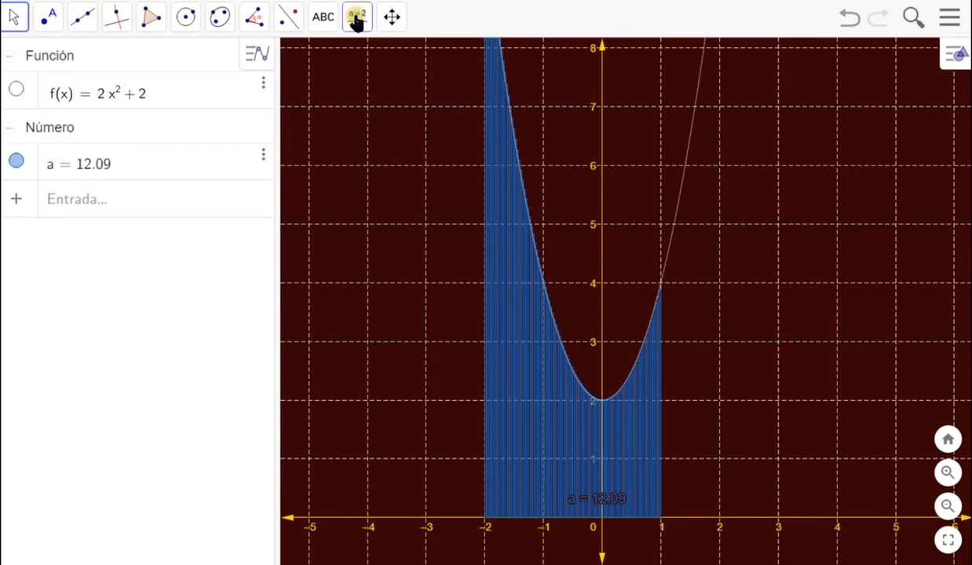
Start a number slider named Li in the empty area left of the parabola.
{"action": "left_click", "coordinate": [358, 23]}
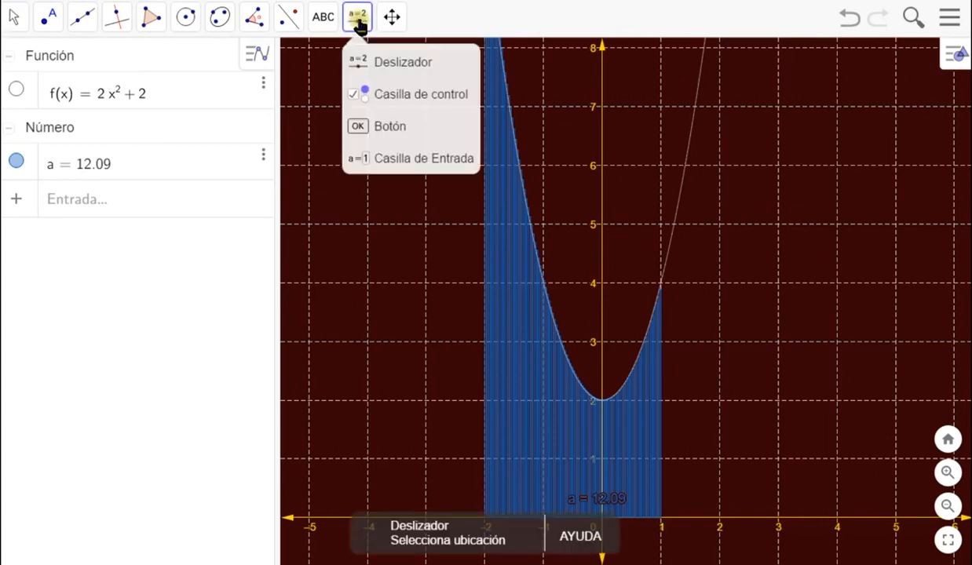
{"action": "left_click", "coordinate": [408, 66]}
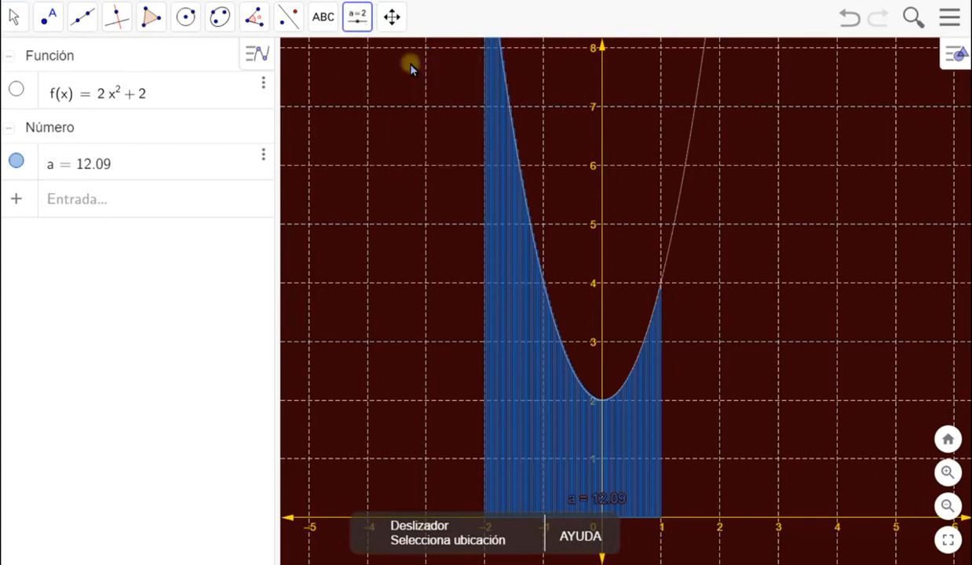
{"action": "left_click", "coordinate": [310, 105]}
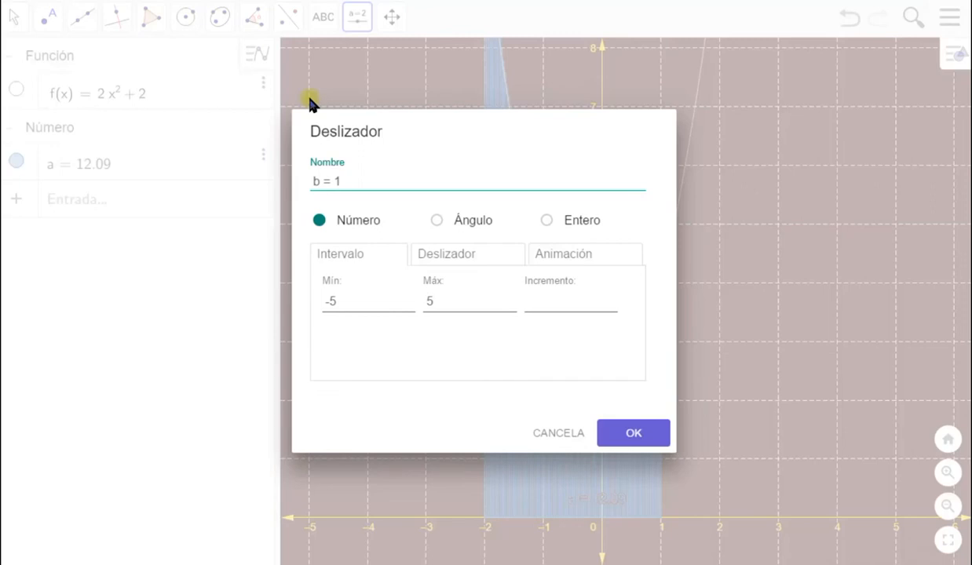
{"action": "double_click", "coordinate": [374, 182]}
{"action": "type", "text": "Li"}
Give the Li slider a range from -50 to 50 with an increment of 1 and create it.
{"action": "left_click_drag", "start_coordinate": [362, 301], "coordinate": [313, 300]}
{"action": "type", "text": "-"}
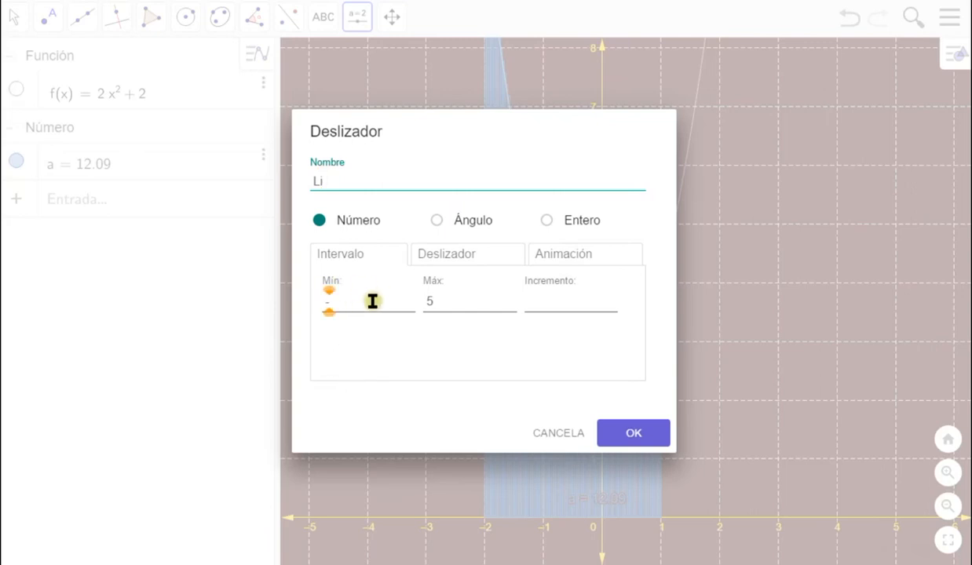
{"action": "type", "text": "50"}
{"action": "key", "text": "Tab"}
{"action": "type", "text": "50"}
{"action": "left_click", "coordinate": [575, 301]}
{"action": "type", "text": "1"}
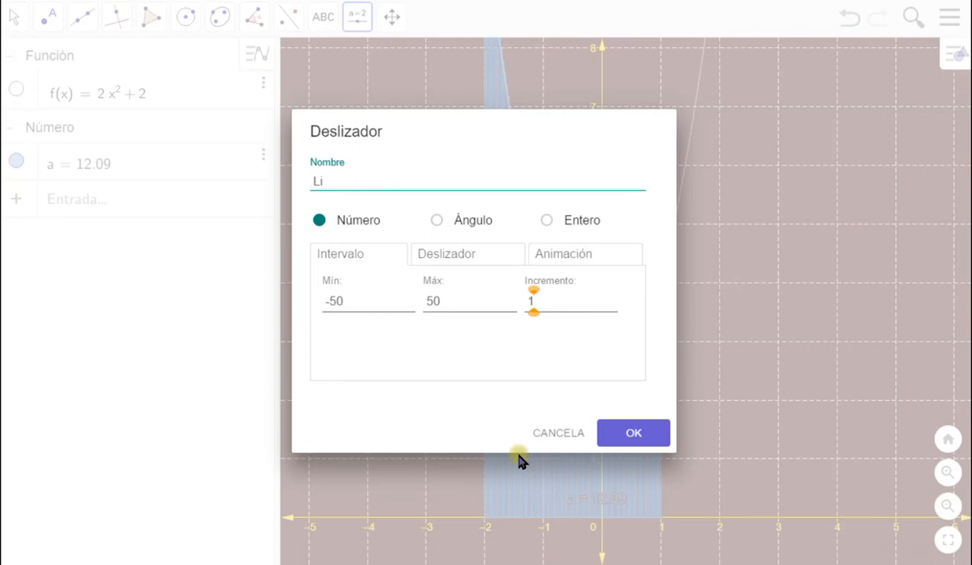
{"action": "left_click", "coordinate": [634, 438]}
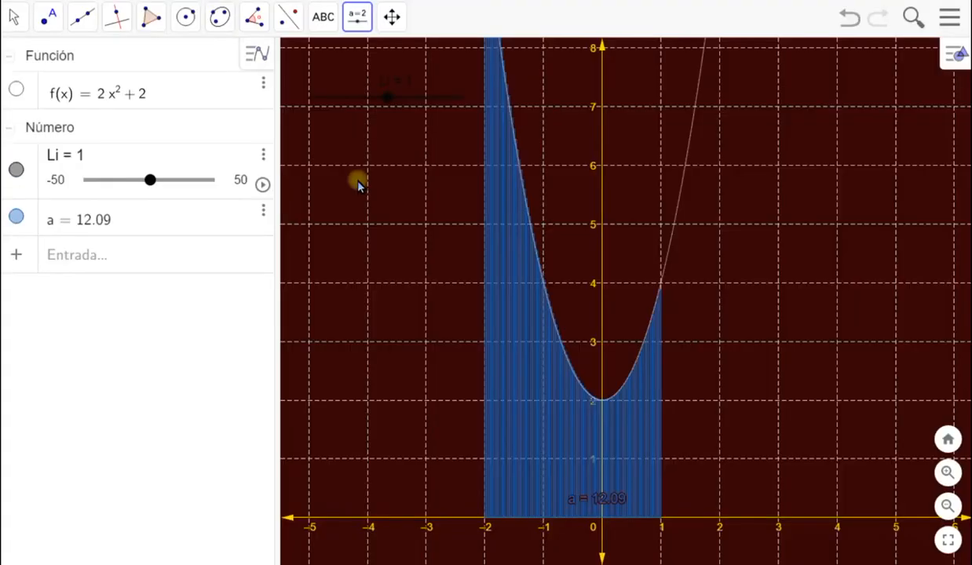
Move the Li slider on the graph to -5.
{"action": "left_click", "coordinate": [22, 22]}
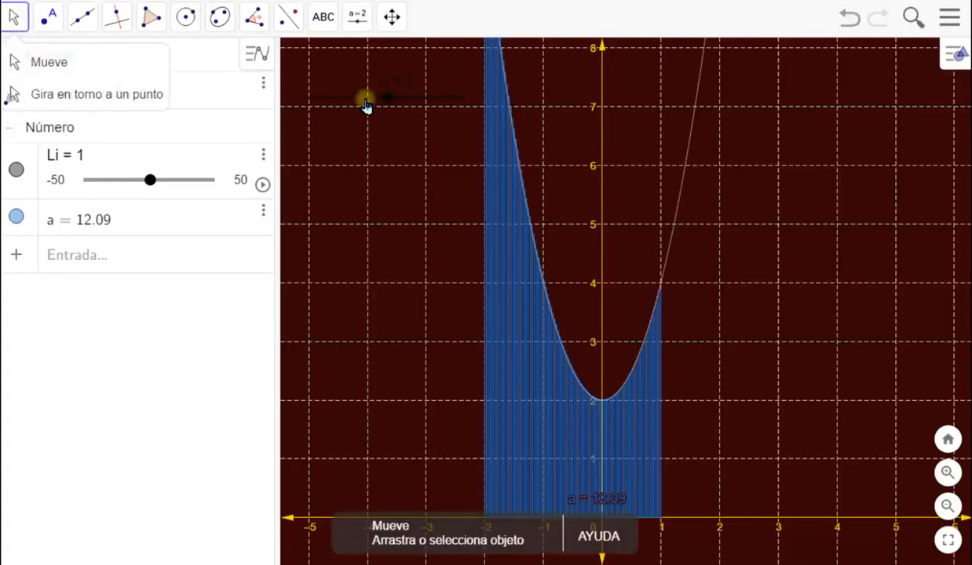
{"action": "left_click_drag", "start_coordinate": [374, 101], "coordinate": [376, 104]}
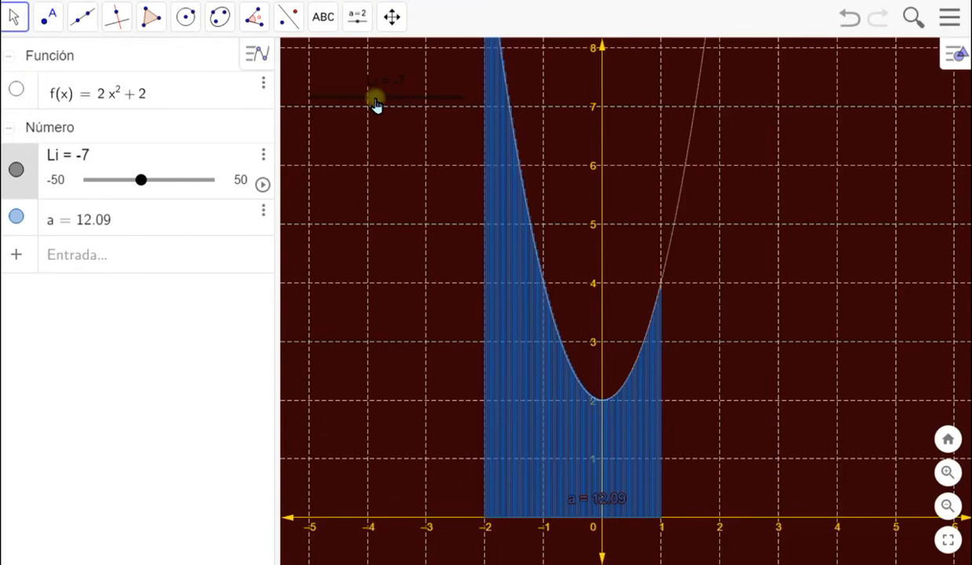
{"action": "left_click_drag", "start_coordinate": [377, 104], "coordinate": [380, 105]}
Change the Li slider's colour to white (#FFFFFF).
{"action": "right_click", "coordinate": [340, 103]}
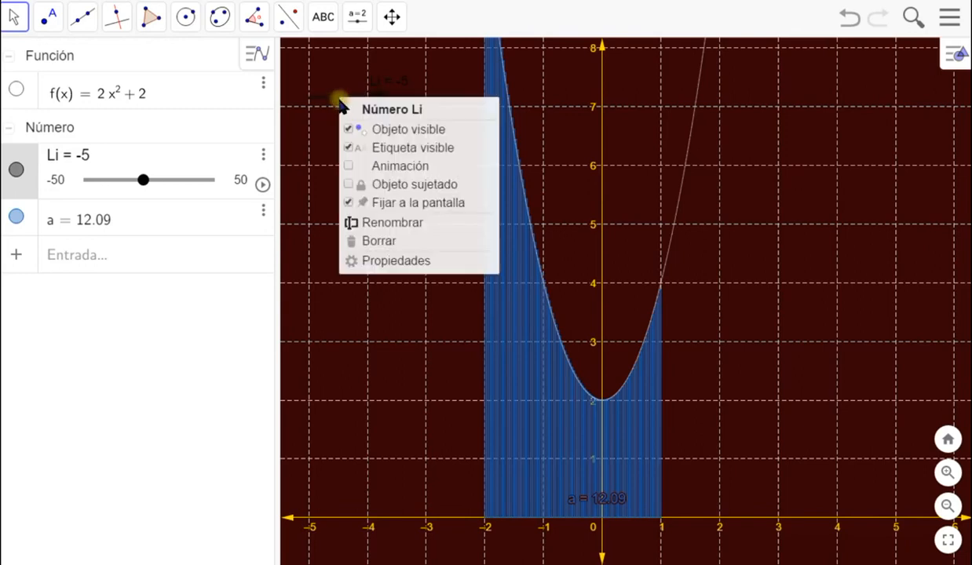
{"action": "left_click", "coordinate": [420, 264]}
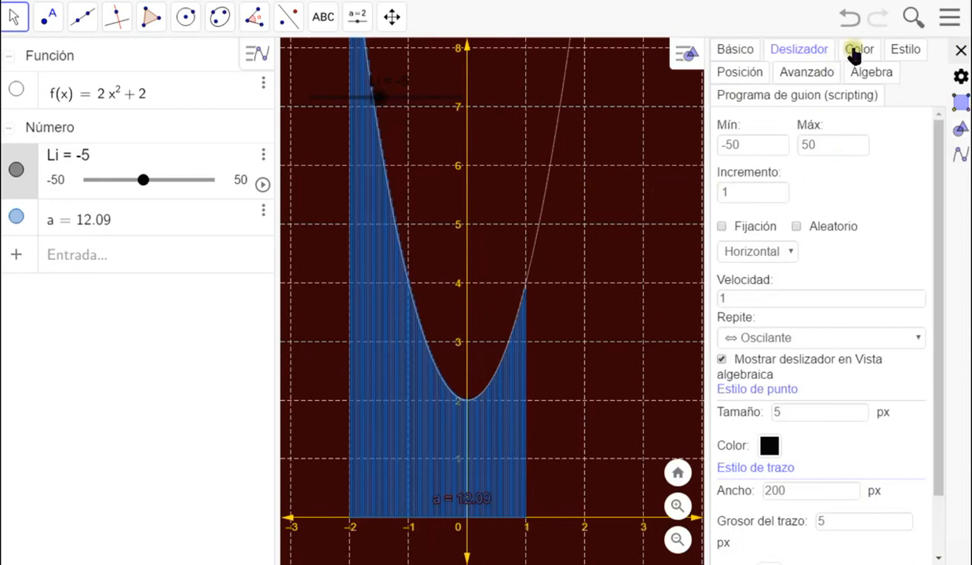
{"action": "left_click", "coordinate": [855, 53]}
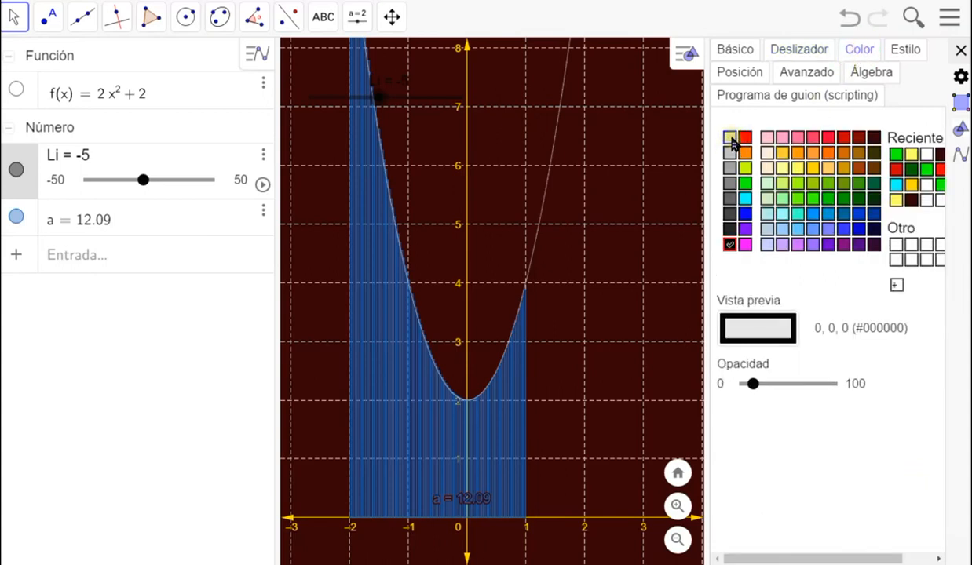
{"action": "left_click", "coordinate": [729, 138]}
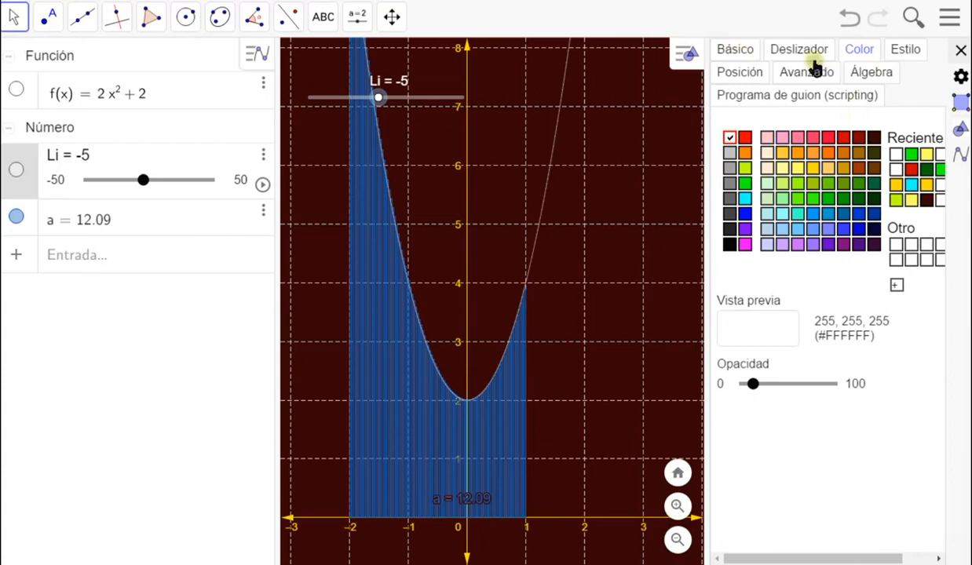
Caption the Li slider "Lim. inferior" and set its visible label to "Rótulo y valor".
{"action": "left_click", "coordinate": [734, 51]}
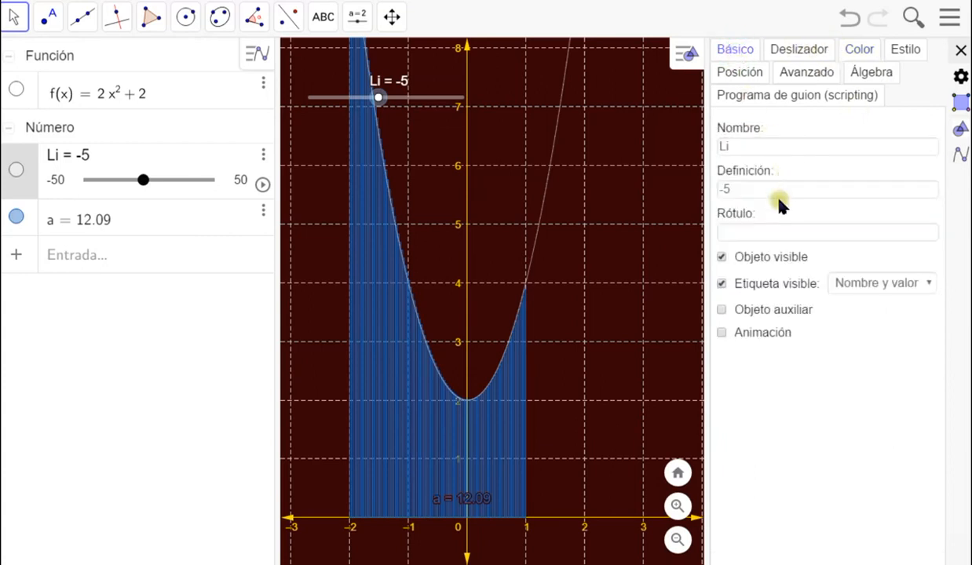
{"action": "left_click", "coordinate": [790, 233]}
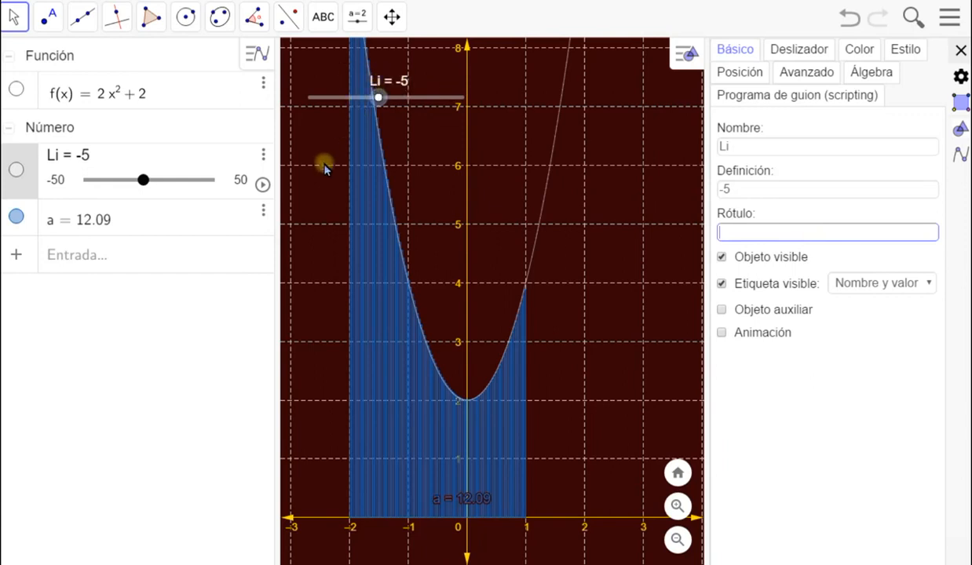
{"action": "type", "text": "Lim. inferior"}
{"action": "key", "text": "Return"}
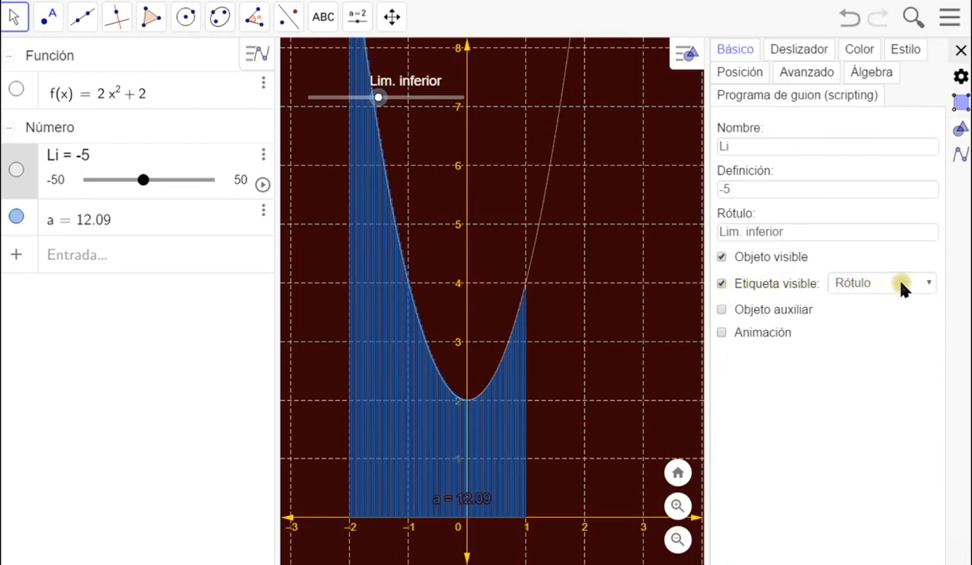
{"action": "left_click", "coordinate": [925, 284]}
{"action": "left_click", "coordinate": [926, 284]}
{"action": "left_click", "coordinate": [927, 286]}
{"action": "left_click", "coordinate": [928, 284]}
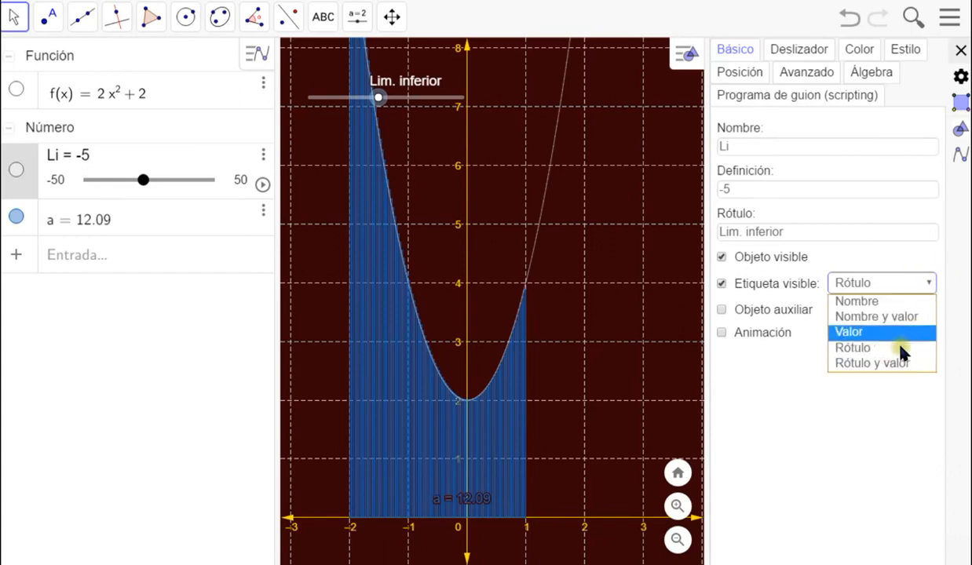
{"action": "left_click", "coordinate": [879, 365]}
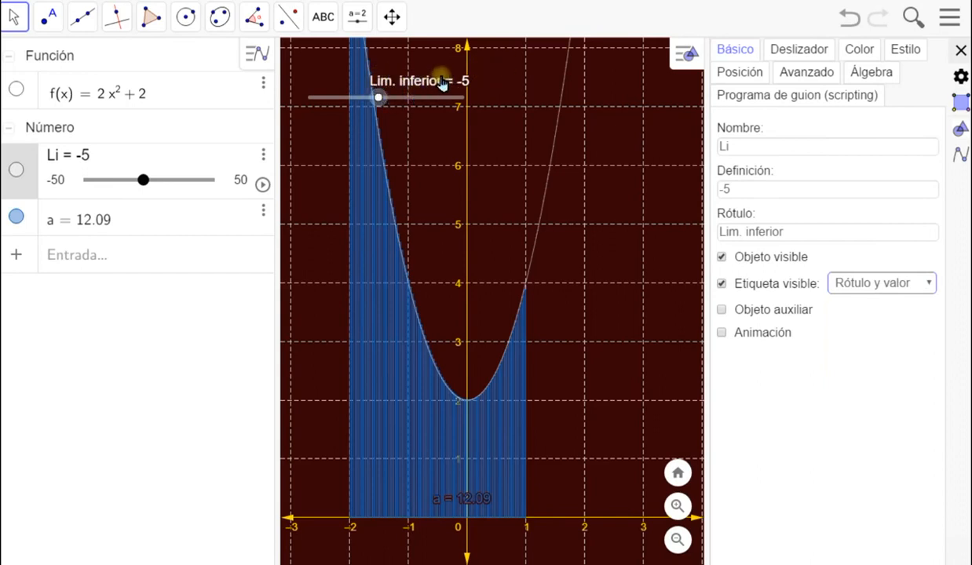
Move the lower-limit slider to -18.
{"action": "left_click", "coordinate": [377, 100]}
{"action": "mouse_move", "coordinate": [377, 100]}
{"action": "left_mouse_down"}
{"action": "mouse_move", "coordinate": [443, 109]}
{"action": "mouse_move", "coordinate": [325, 108]}
{"action": "mouse_move", "coordinate": [371, 112]}
{"action": "left_mouse_up"}
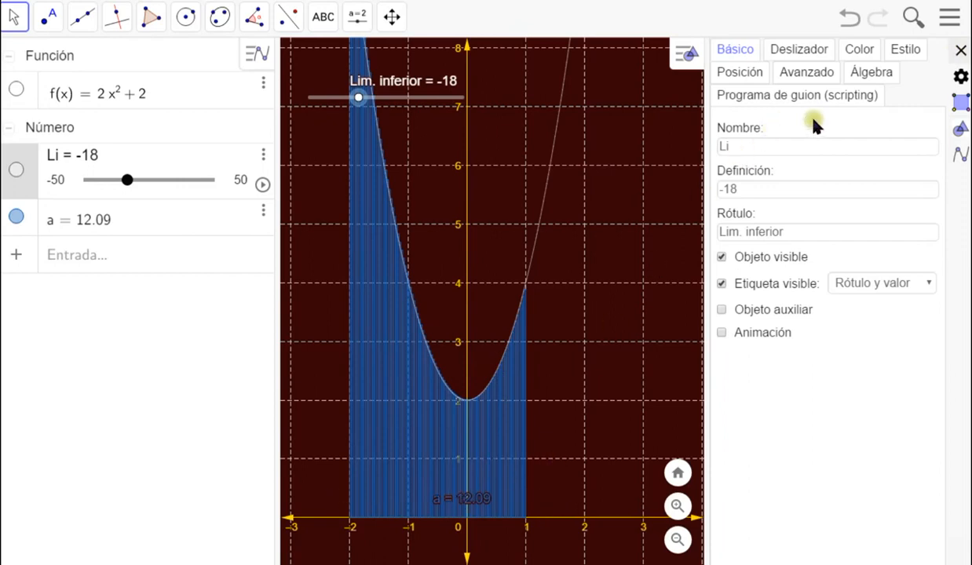
Create a number slider named Ls below the lower-limit slider, ranging from -50 to 50 with an increment of 1.
{"action": "left_click", "coordinate": [357, 16]}
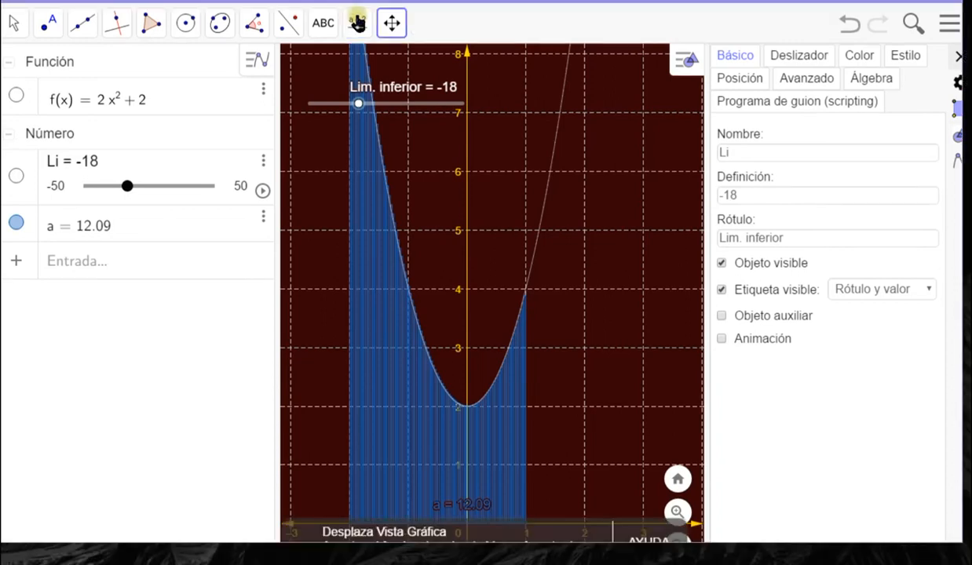
{"action": "left_click", "coordinate": [357, 23]}
{"action": "left_click", "coordinate": [386, 71]}
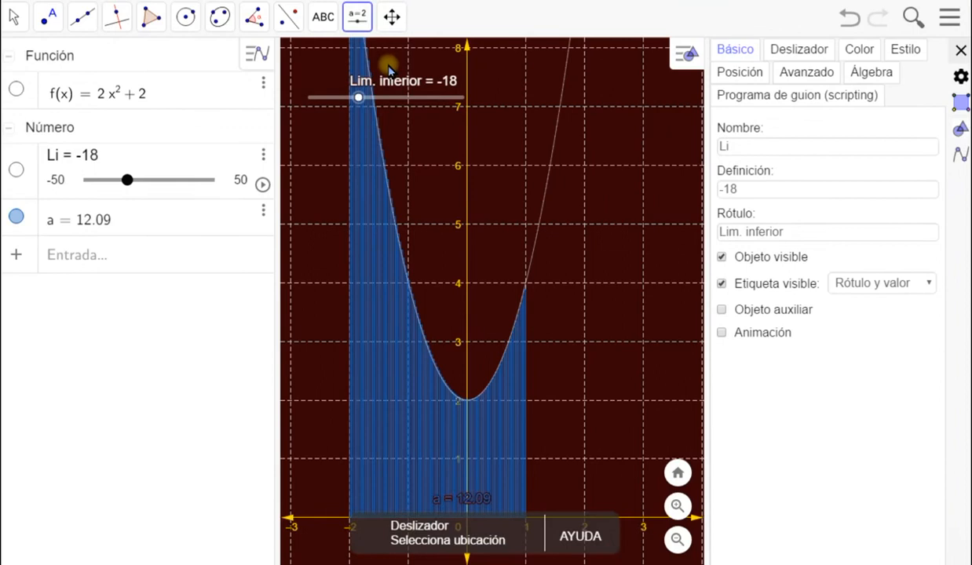
{"action": "left_click", "coordinate": [321, 122]}
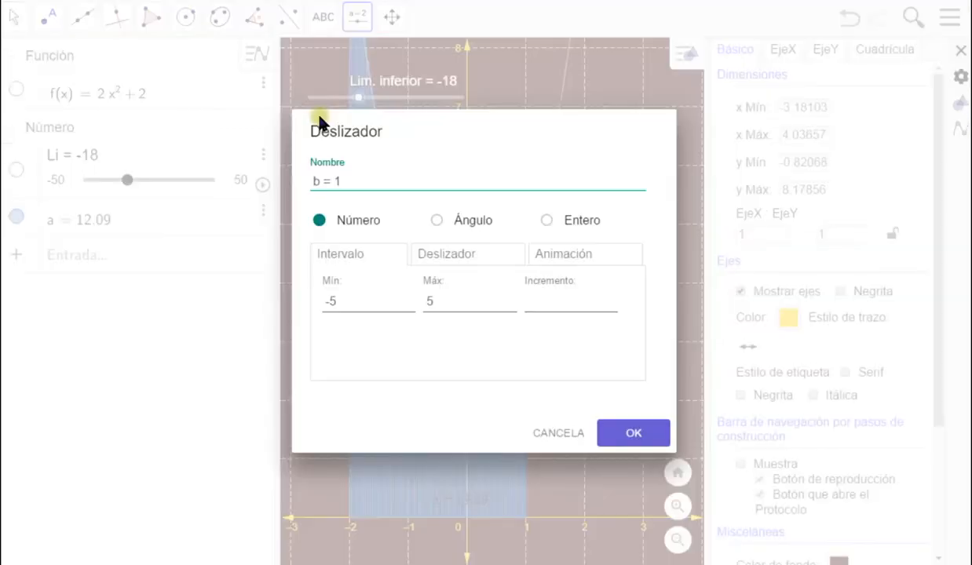
{"action": "left_click_drag", "start_coordinate": [315, 171], "coordinate": [248, 171]}
{"action": "type", "text": "Ls"}
{"action": "left_click_drag", "start_coordinate": [361, 305], "coordinate": [244, 323]}
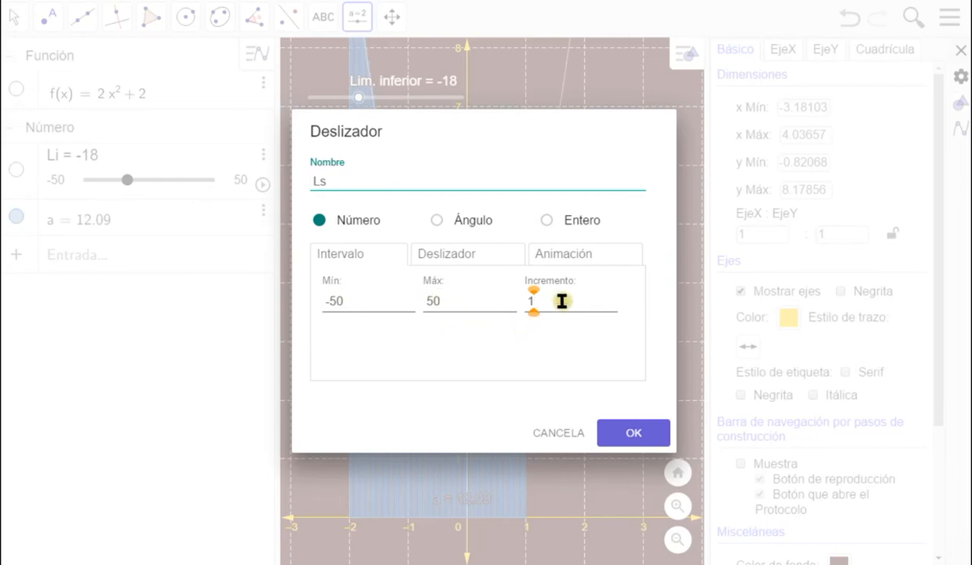
{"action": "left_click", "coordinate": [632, 435]}
{"action": "left_click", "coordinate": [633, 432]}
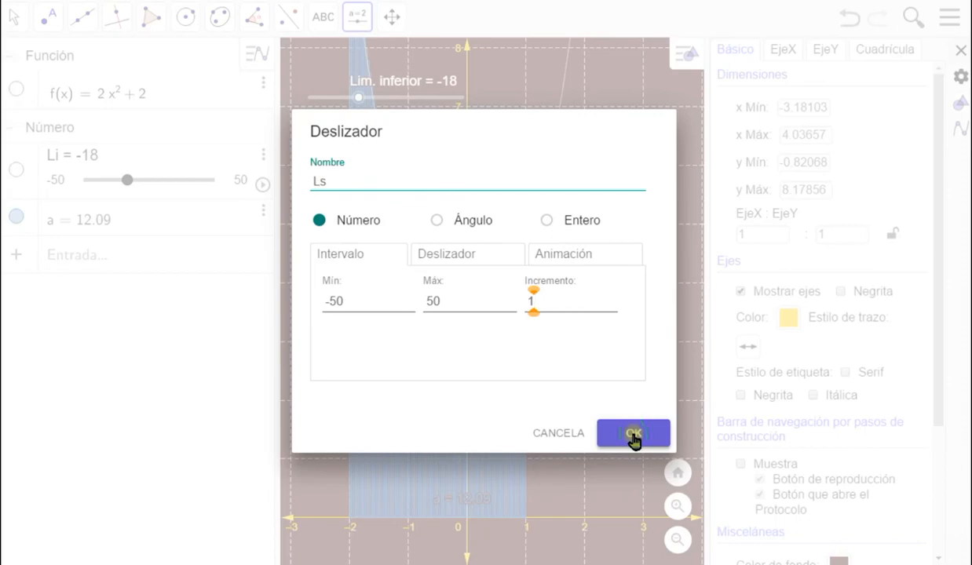
{"action": "left_click", "coordinate": [633, 435]}
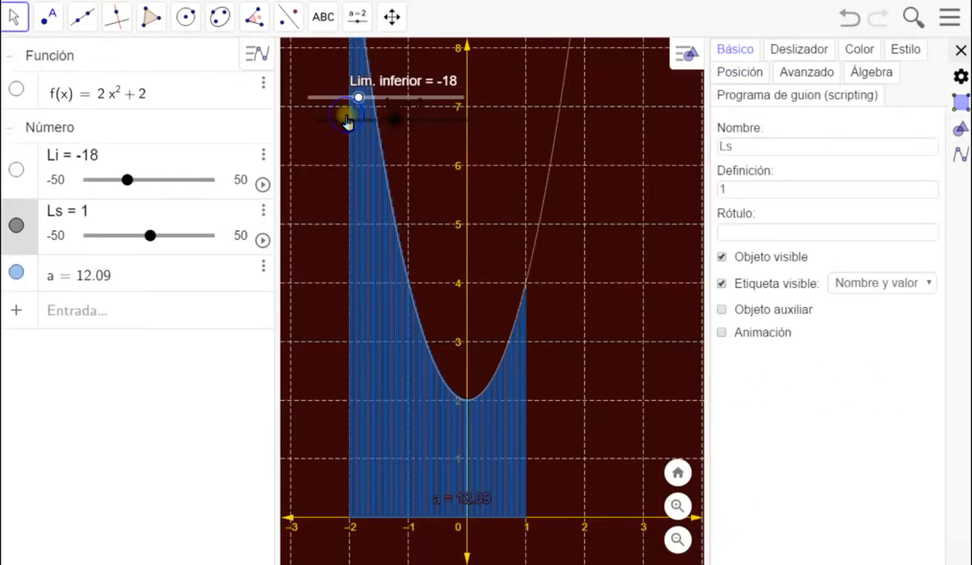
Make the Ls slider white with the caption "Lim. superior" and a "Rótulo y valor" label, aligned beneath the lower-limit slider.
{"action": "right_click", "coordinate": [348, 122]}
{"action": "left_click", "coordinate": [417, 279]}
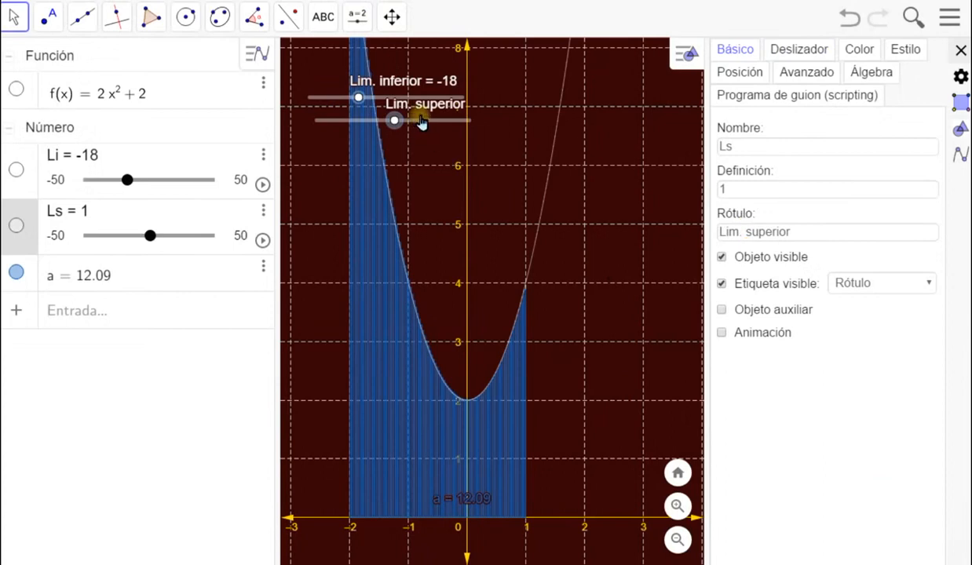
{"action": "left_click_drag", "start_coordinate": [422, 122], "coordinate": [415, 124]}
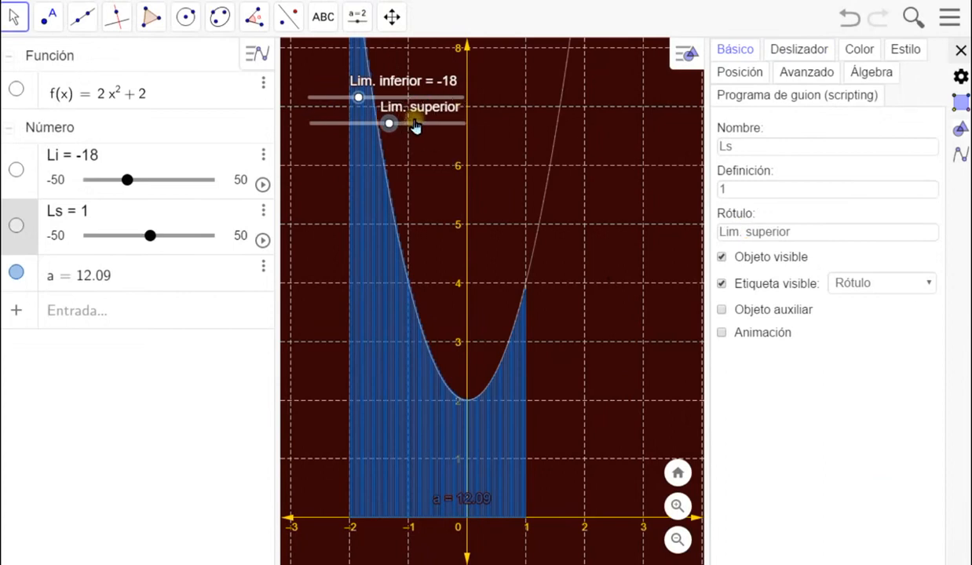
{"action": "left_click", "coordinate": [919, 282]}
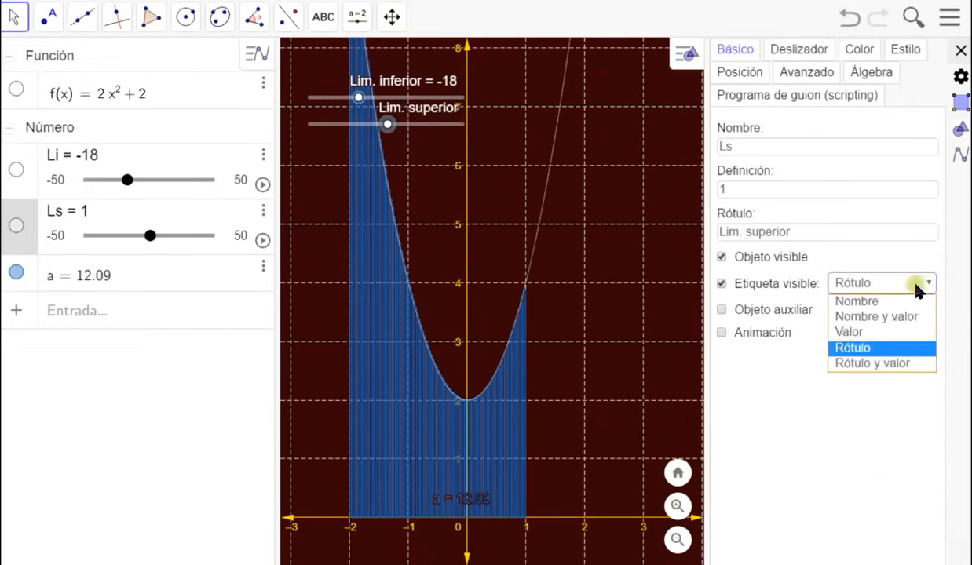
{"action": "left_click", "coordinate": [907, 369]}
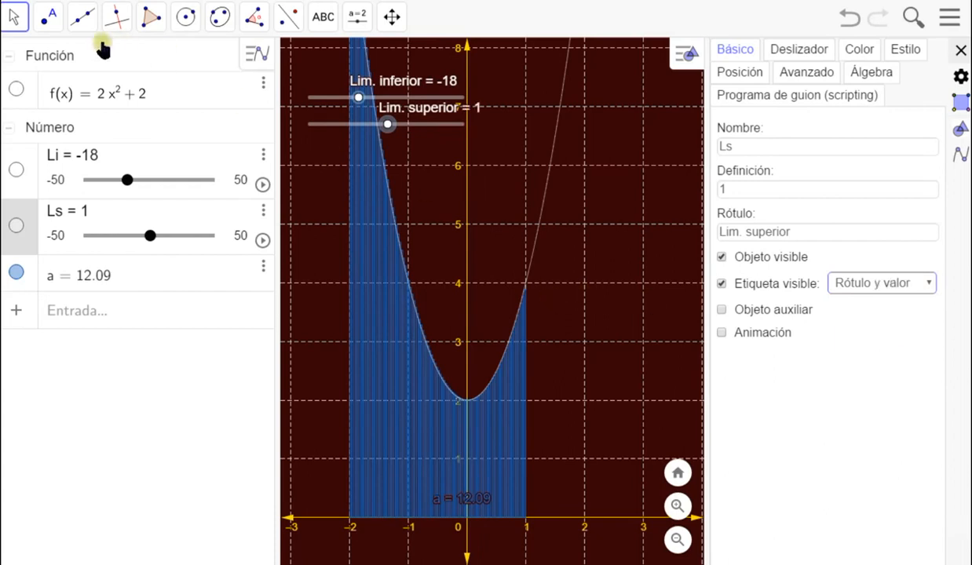
Create a third number slider named Re, ranging from -50 to 50 with an increment of 1.
{"action": "left_click", "coordinate": [357, 17]}
{"action": "left_click", "coordinate": [387, 63]}
{"action": "left_click", "coordinate": [384, 187]}
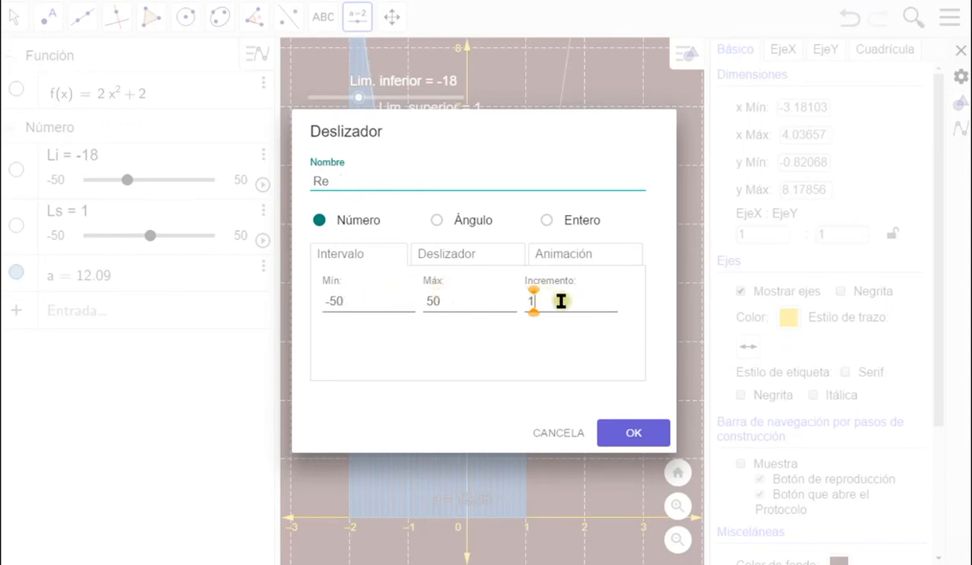
{"action": "left_click", "coordinate": [633, 428]}
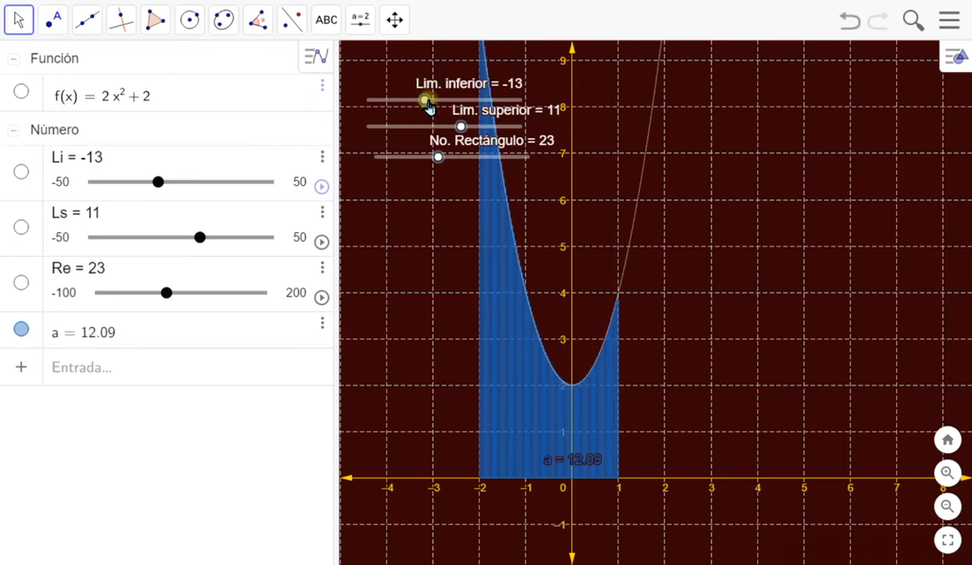
Move the lower-limit slider to -30, the upper-limit slider to 34 and the rectangle-count slider to 100.
{"action": "left_click_drag", "start_coordinate": [453, 103], "coordinate": [399, 105]}
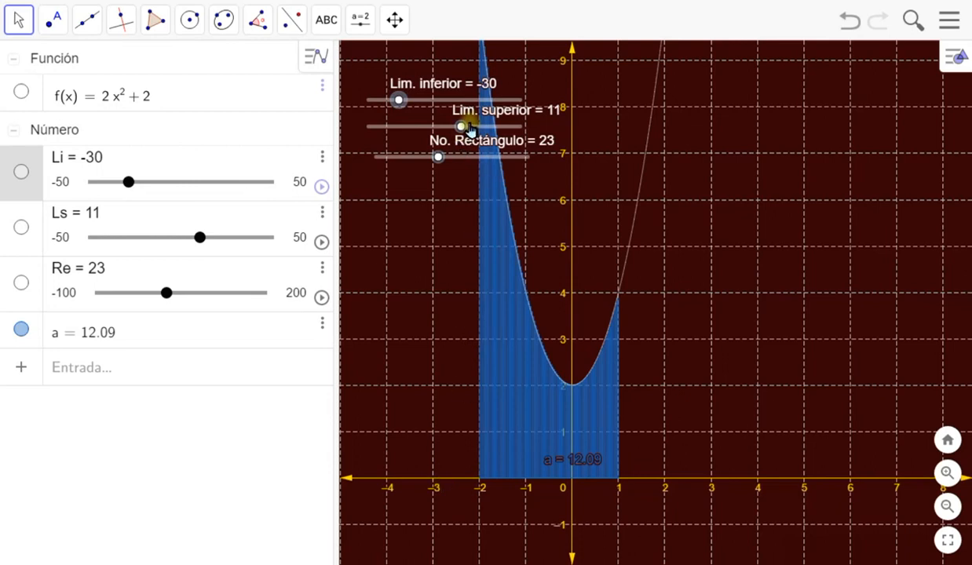
{"action": "left_click_drag", "start_coordinate": [463, 128], "coordinate": [501, 208]}
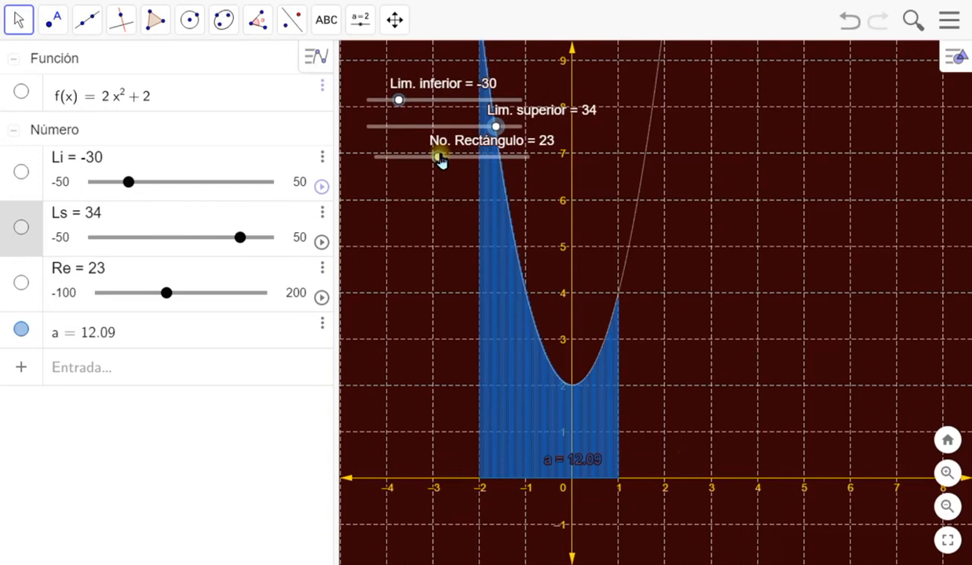
{"action": "left_click_drag", "start_coordinate": [441, 160], "coordinate": [478, 158]}
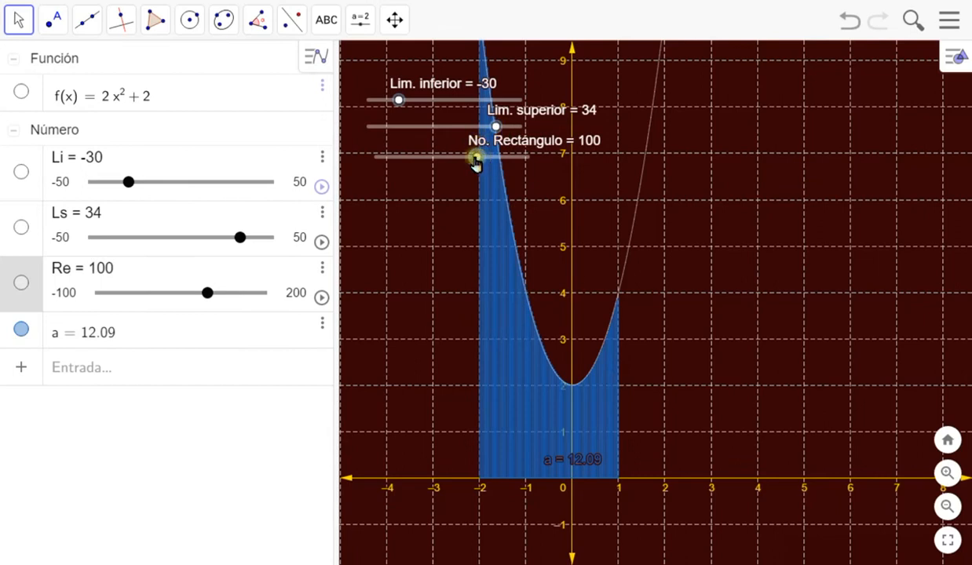
Set the rectangle-count slider's range to a minimum of 1 and a maximum of 100, and move it to 54.
{"action": "right_click", "coordinate": [416, 160]}
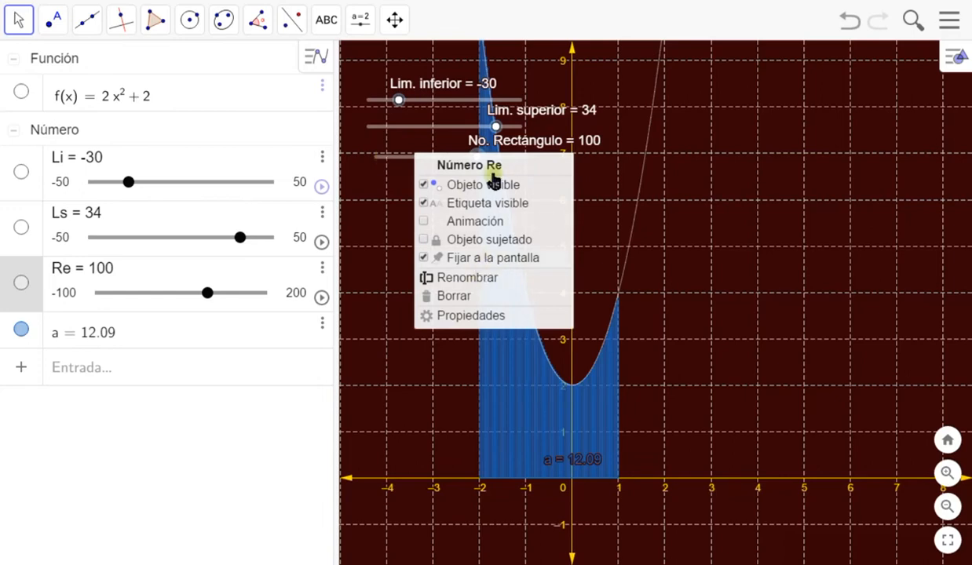
{"action": "left_click", "coordinate": [471, 316]}
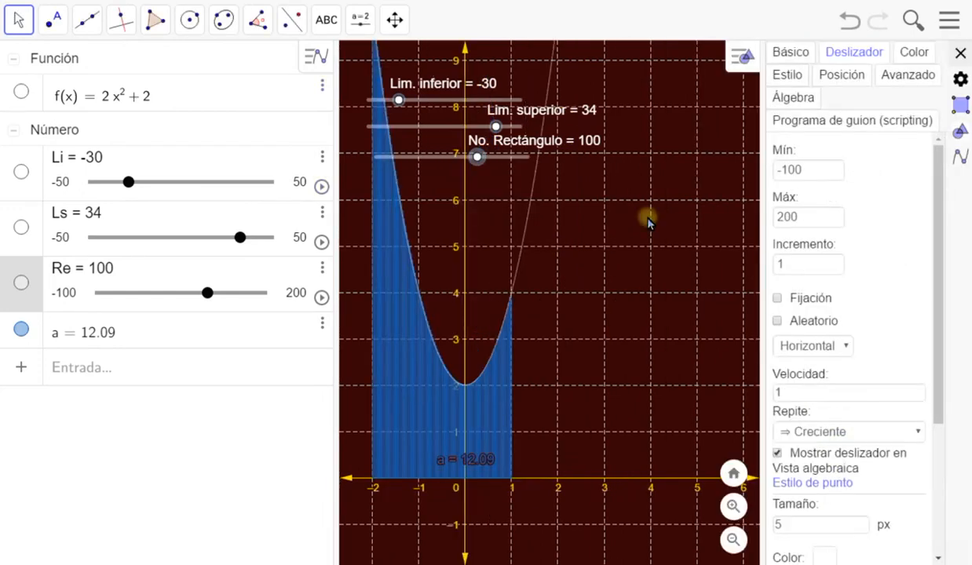
{"action": "left_click", "coordinate": [822, 169]}
{"action": "left_click_drag", "start_coordinate": [822, 168], "coordinate": [724, 177]}
{"action": "key", "text": "BackSpace"}
{"action": "type", "text": "1"}
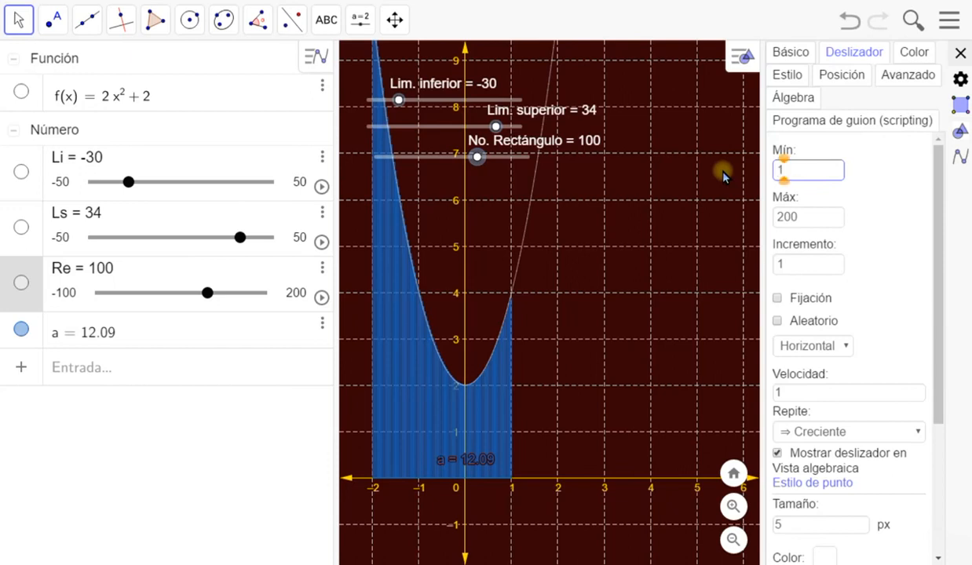
{"action": "left_click", "coordinate": [815, 217]}
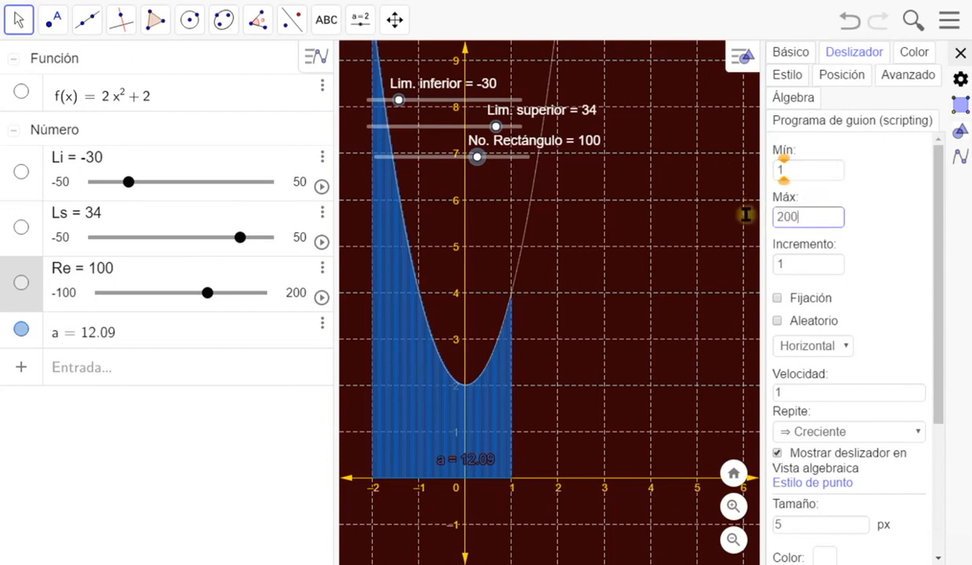
{"action": "double_click", "coordinate": [786, 216]}
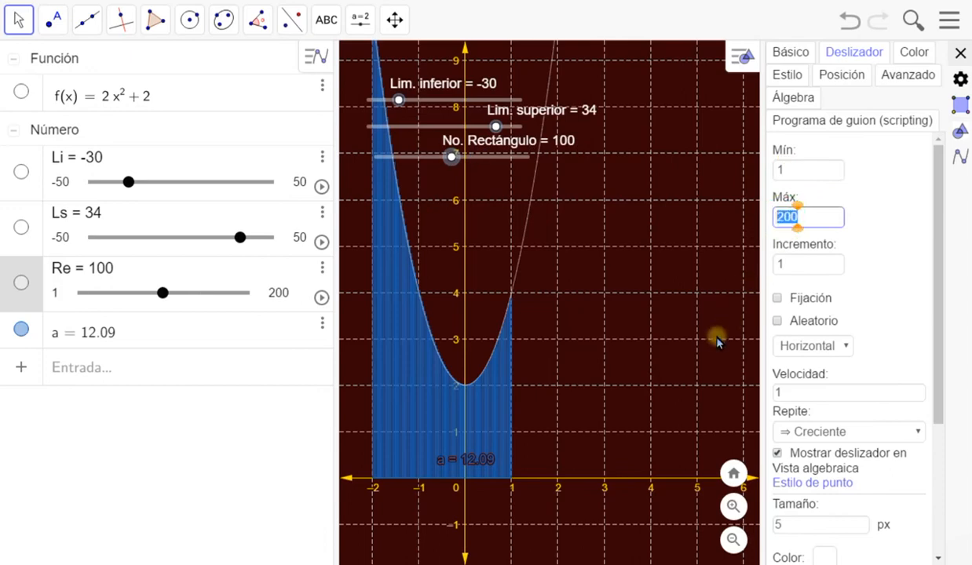
{"action": "type", "text": "10"}
{"action": "left_click", "coordinate": [960, 54]}
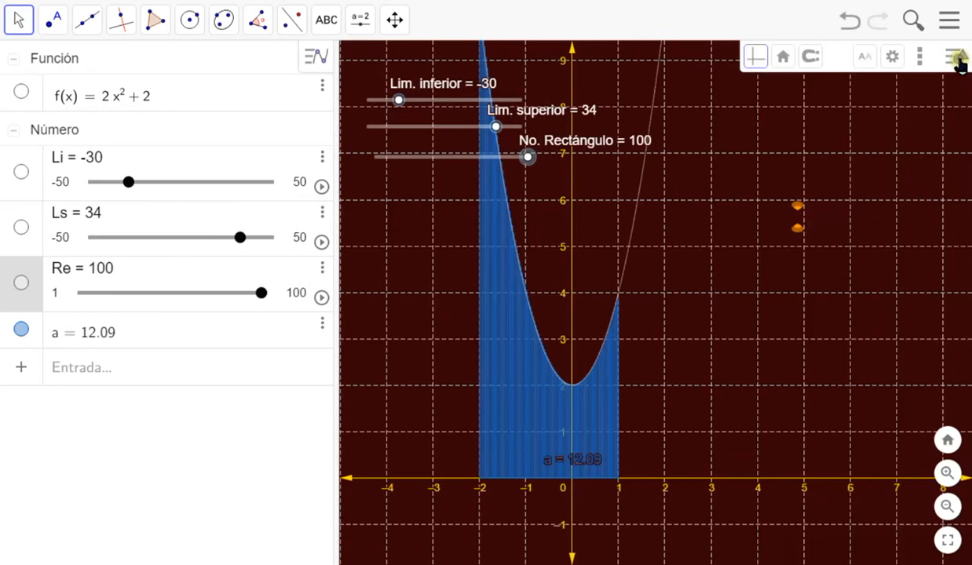
{"action": "left_click", "coordinate": [958, 58]}
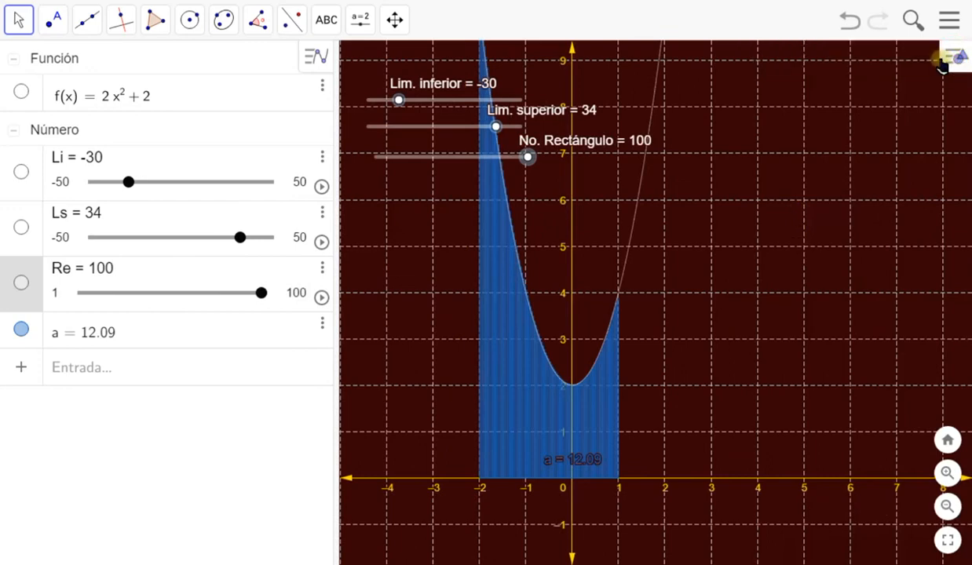
{"action": "left_click_drag", "start_coordinate": [528, 157], "coordinate": [458, 159]}
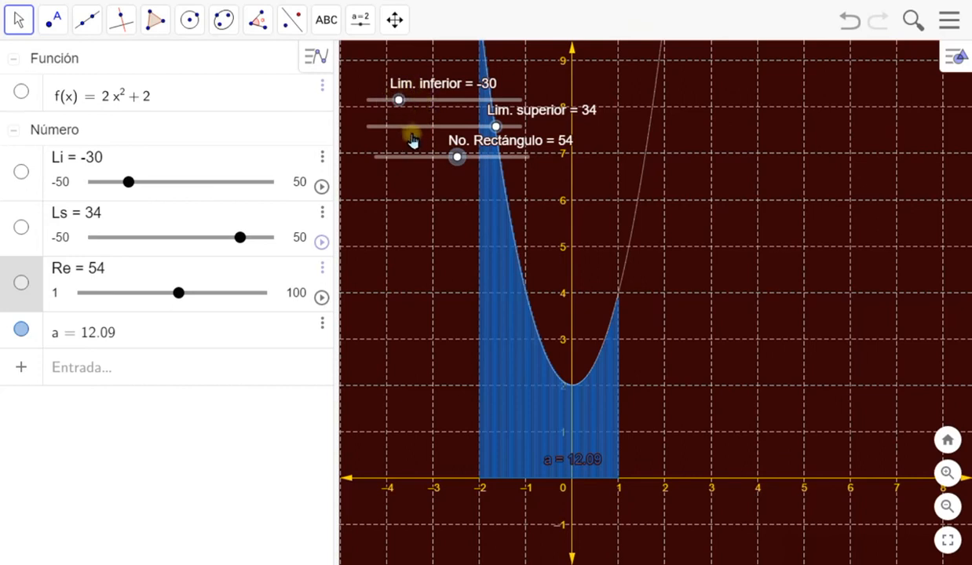
Replace the lower limit in the SumaRectángulos definition of a with the slider variable Li.
{"action": "left_click", "coordinate": [131, 344]}
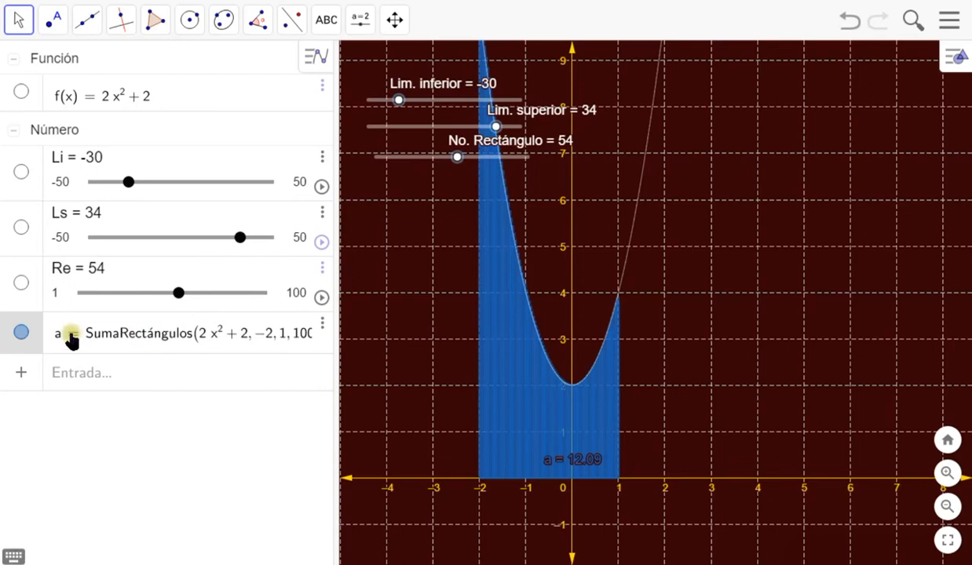
{"action": "key", "text": "Return"}
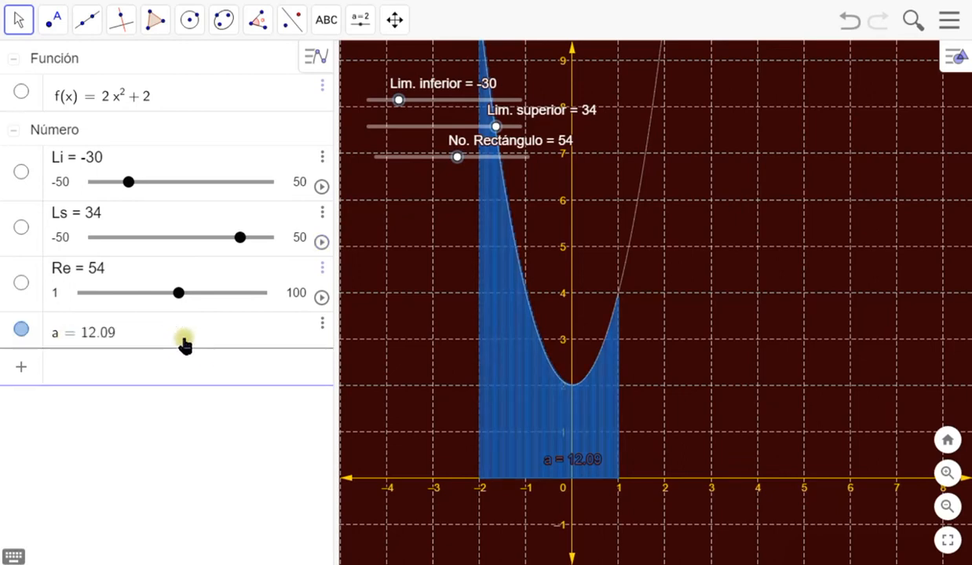
{"action": "left_click", "coordinate": [128, 335]}
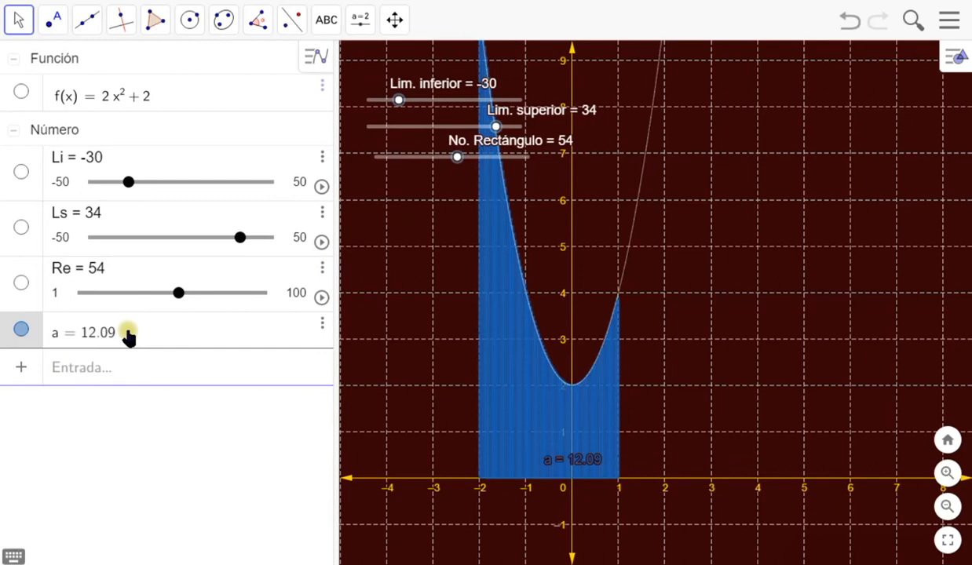
{"action": "left_click", "coordinate": [185, 338]}
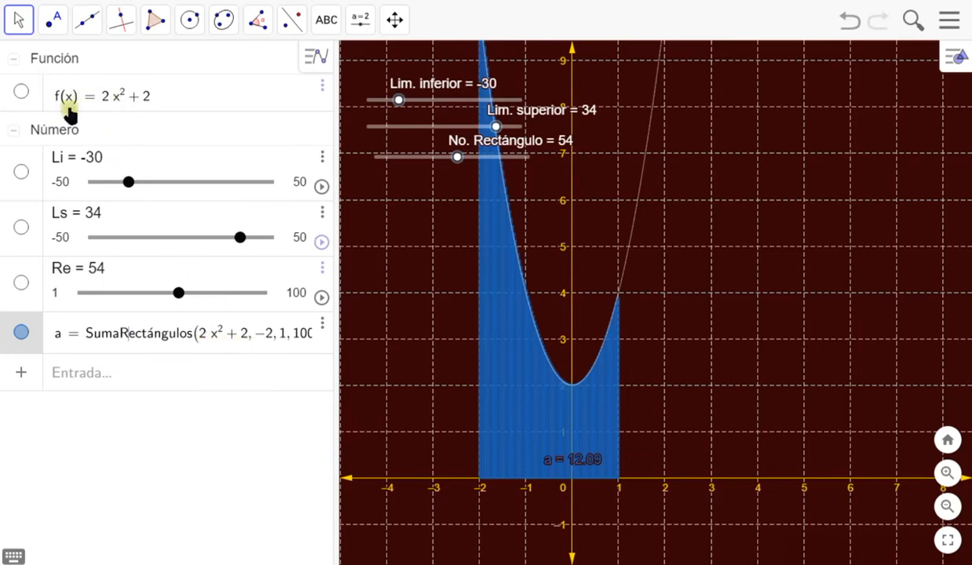
{"action": "left_click", "coordinate": [269, 344]}
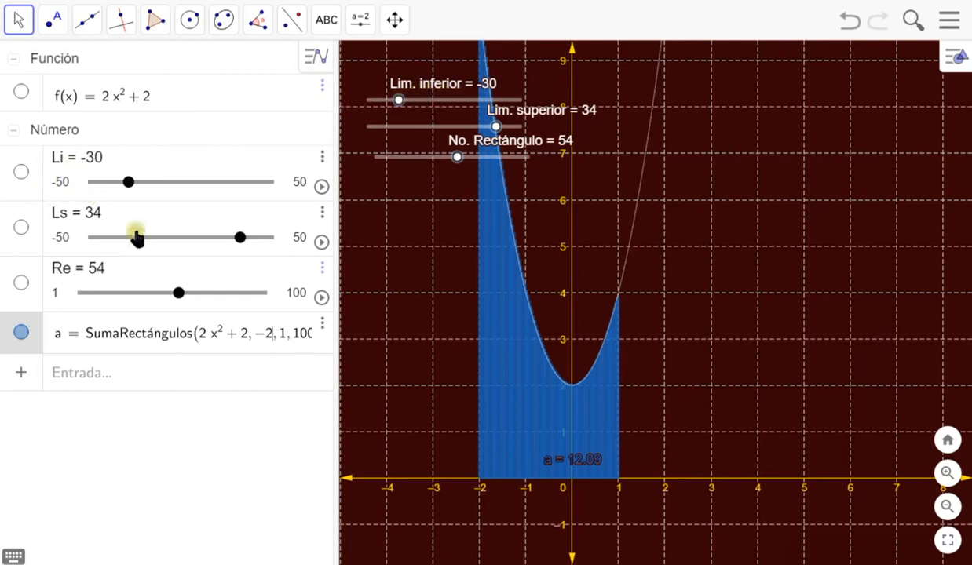
{"action": "key", "text": "BackSpace"}
{"action": "key", "text": "BackSpace"}
{"action": "key", "text": "BackSpace"}
{"action": "key", "text": "BackSpace"}
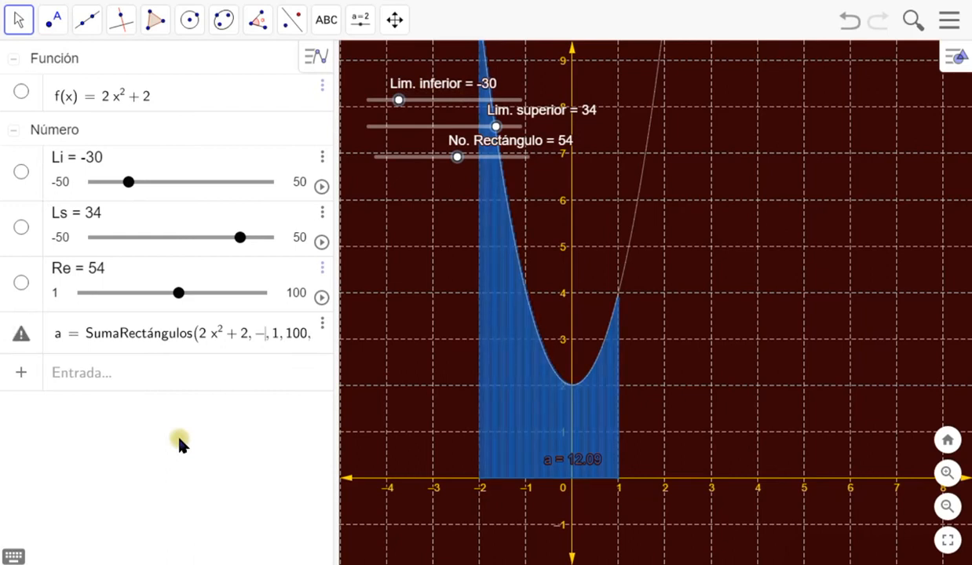
{"action": "type", "text": "Li"}
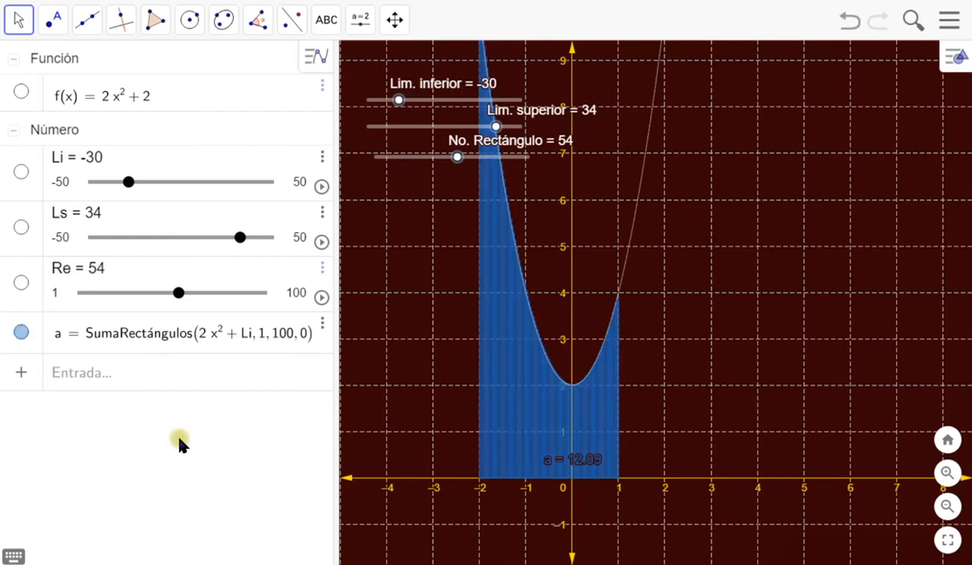
Replace the upper limit with Ls and the number of rectangles with Re in the SumaRectángulos definition.
{"action": "left_click", "coordinate": [264, 339]}
{"action": "key", "text": "BackSpace"}
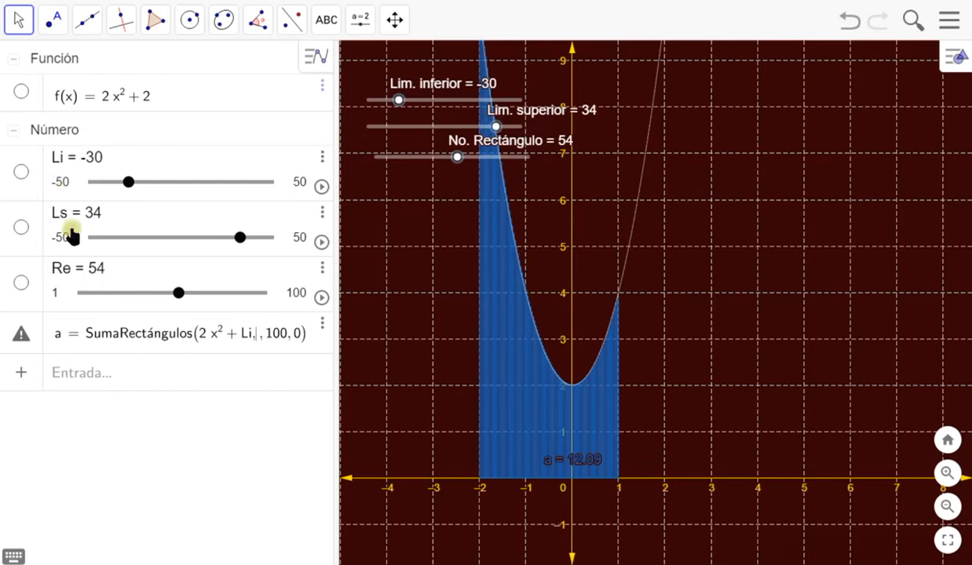
{"action": "type", "text": "Ls"}
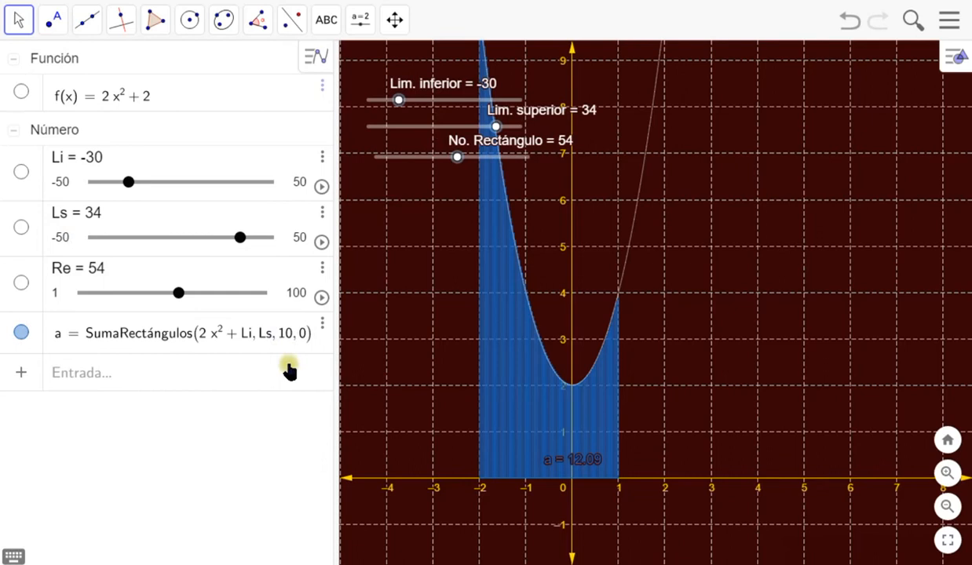
{"action": "key", "text": "BackSpace"}
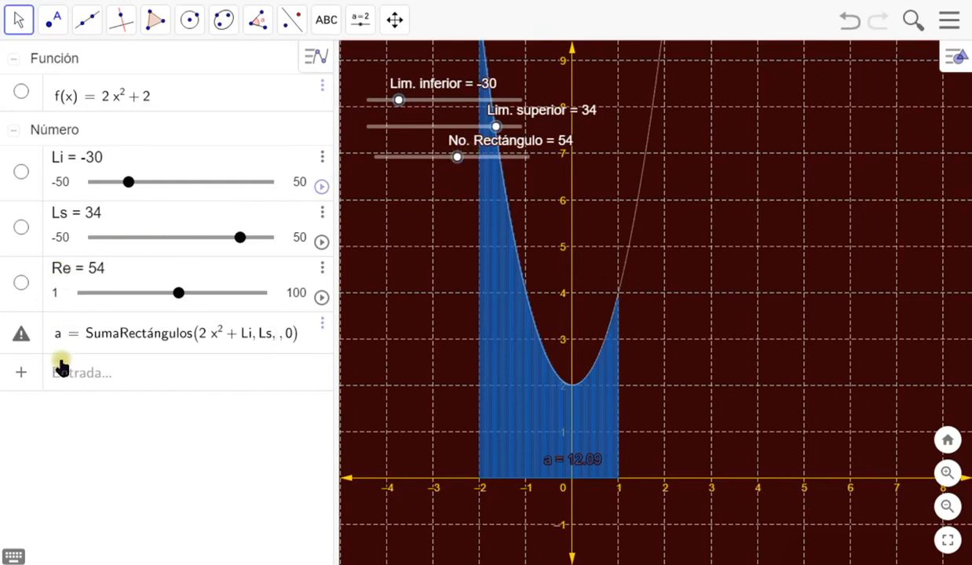
{"action": "type", "text": "Re"}
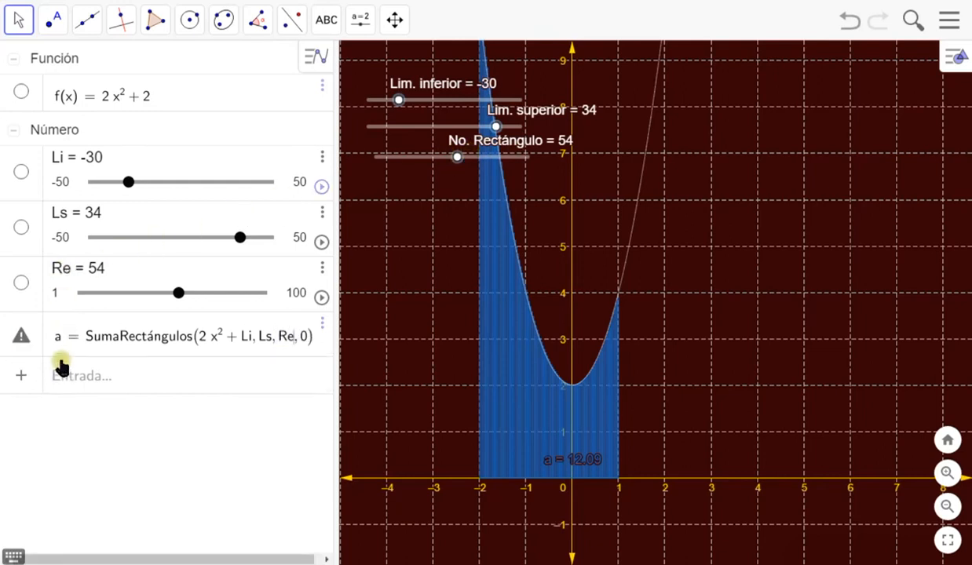
{"action": "key", "text": "Return"}
Move the lower-limit slider to -4.
{"action": "scroll", "coordinate": [491, 334], "scroll_direction": "down", "scroll_amount": 10}
{"action": "scroll", "coordinate": [490, 334], "scroll_direction": "down", "scroll_amount": 5}
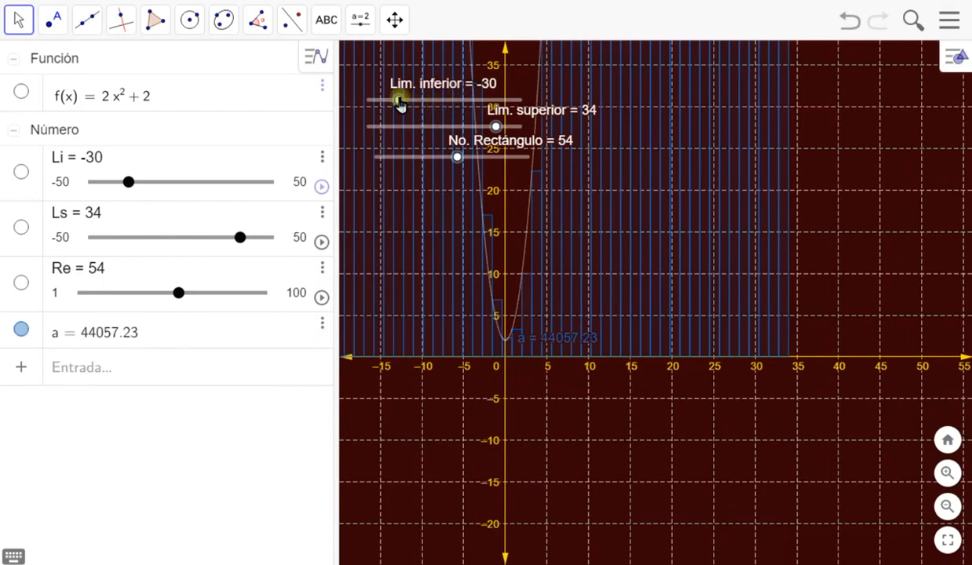
{"action": "left_click_drag", "start_coordinate": [399, 102], "coordinate": [427, 100]}
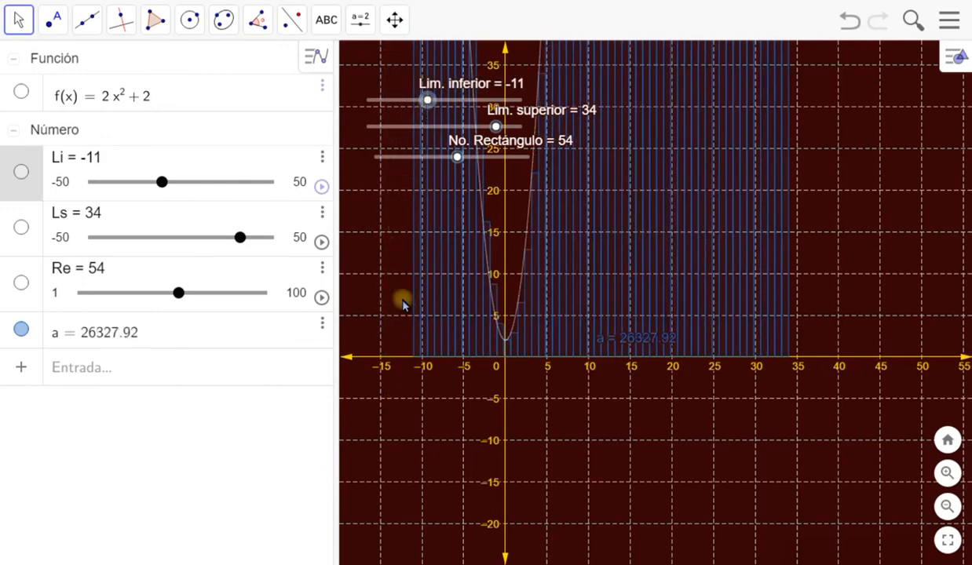
{"action": "left_click_drag", "start_coordinate": [427, 100], "coordinate": [439, 102]}
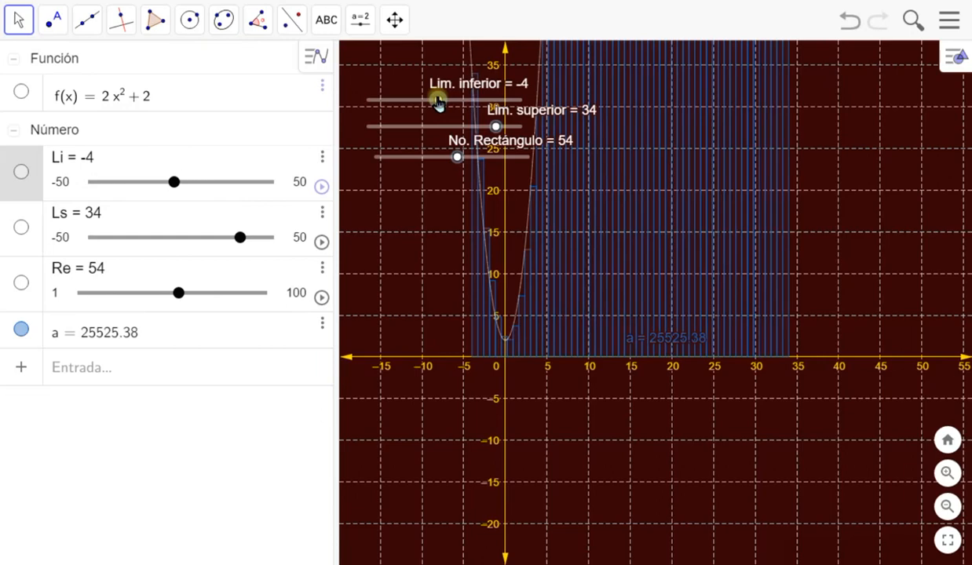
Move the upper-limit slider to 7 and the rectangle-count slider to 39.
{"action": "left_click_drag", "start_coordinate": [495, 127], "coordinate": [391, 162]}
{"action": "scroll", "coordinate": [459, 298], "scroll_direction": "up", "scroll_amount": 5}
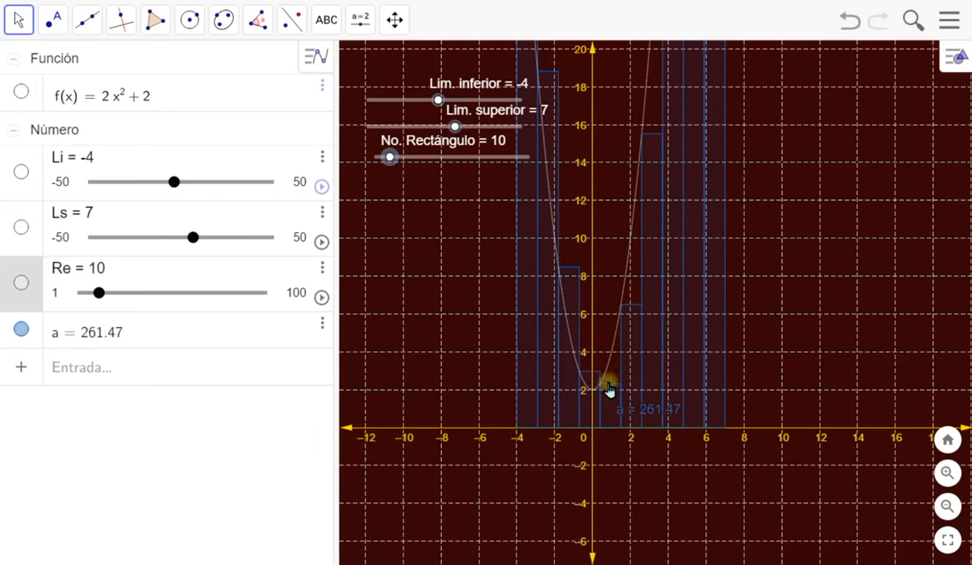
{"action": "left_click_drag", "start_coordinate": [393, 165], "coordinate": [435, 161]}
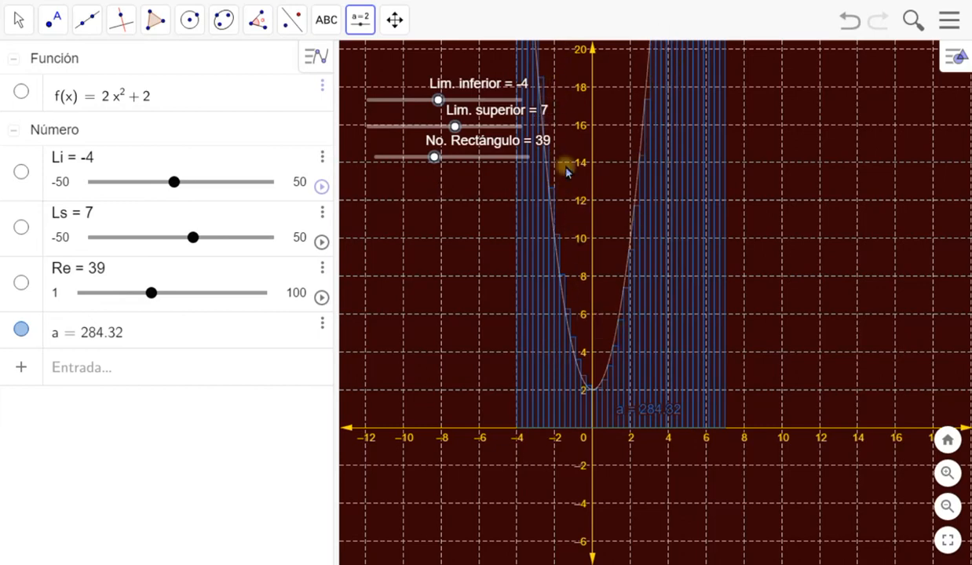
Add an input box captioned "Fun" below the three sliders and link it to f(x) = 2x² + 2.
{"action": "left_click", "coordinate": [359, 22]}
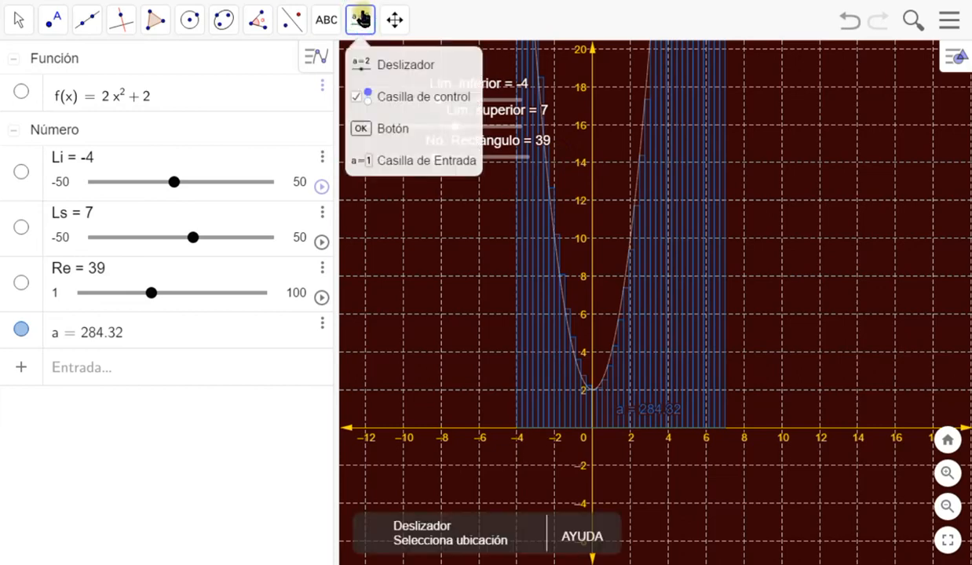
{"action": "left_click", "coordinate": [443, 165]}
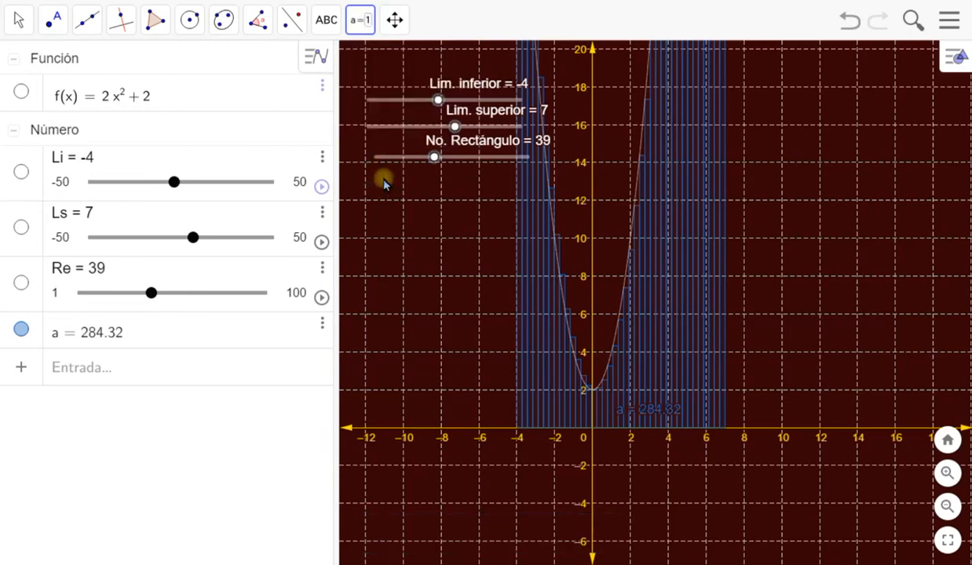
{"action": "left_click", "coordinate": [384, 183]}
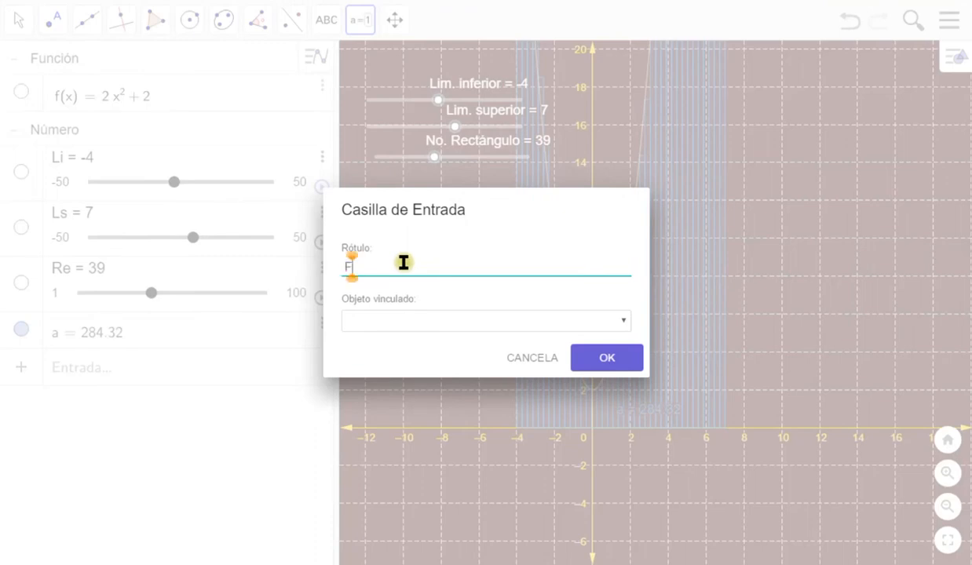
{"action": "left_click", "coordinate": [422, 321]}
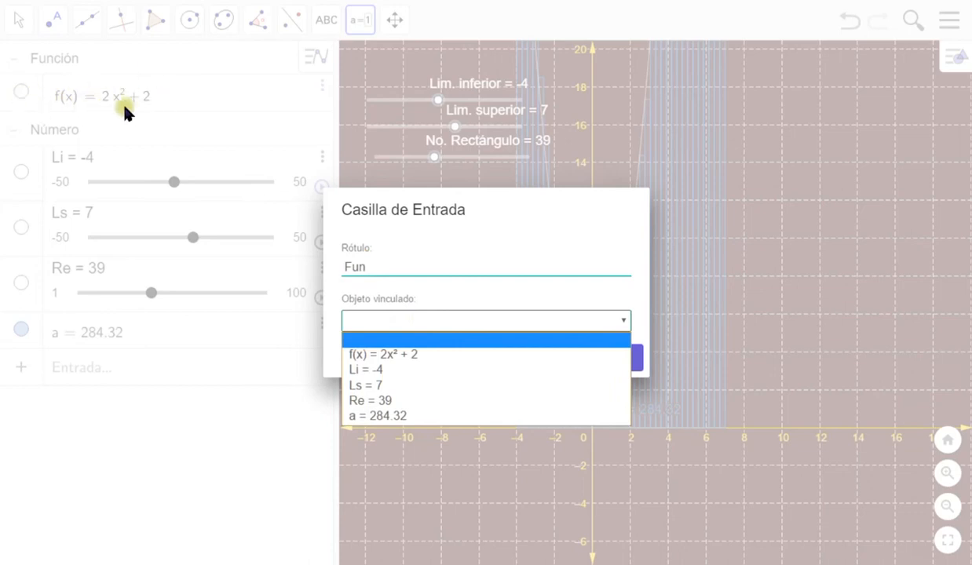
{"action": "left_click", "coordinate": [437, 362]}
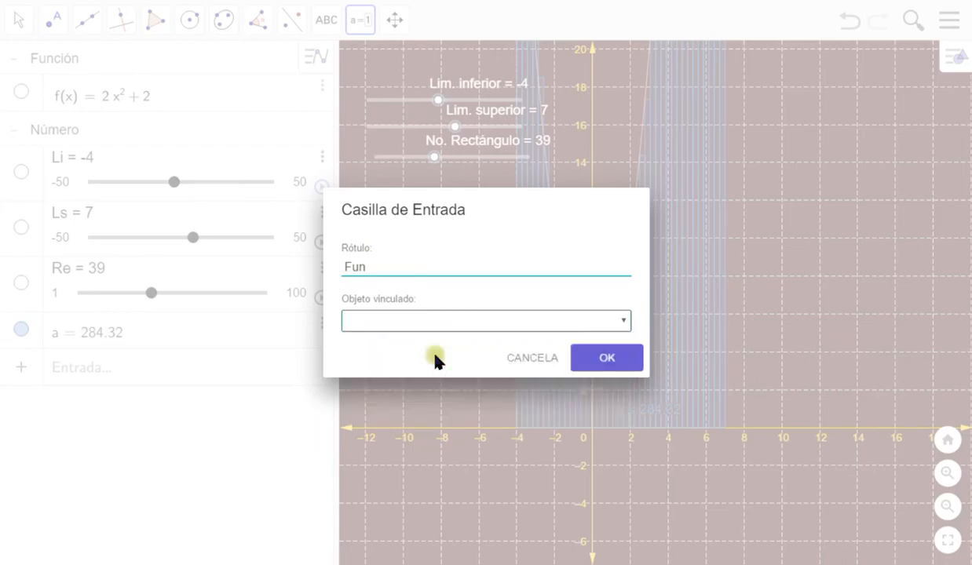
{"action": "left_click", "coordinate": [605, 359]}
{"action": "left_click", "coordinate": [487, 187]}
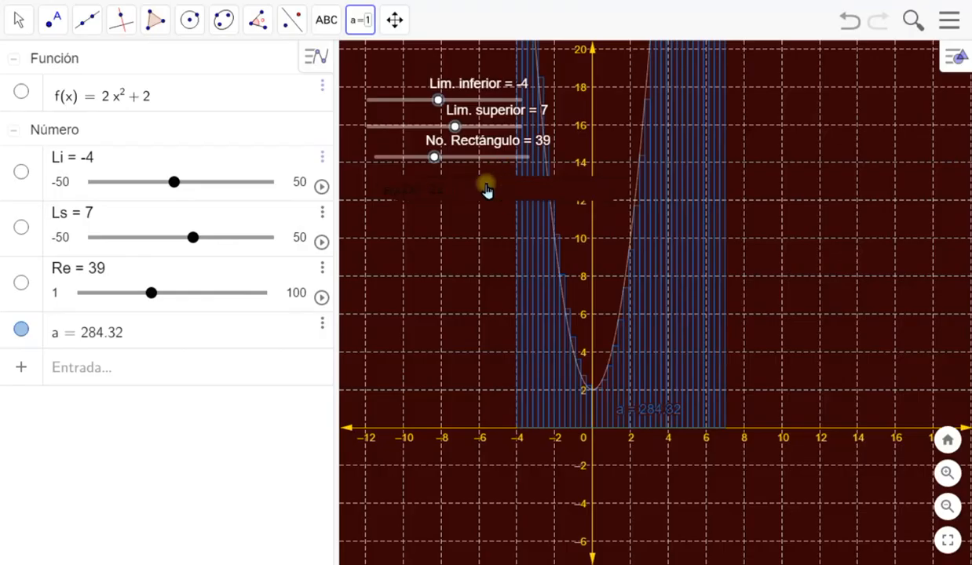
{"action": "key", "text": "Escape"}
Colour the Fun input box with lime (#BFFF00) text on an indigo (#4B0082) background.
{"action": "right_click", "coordinate": [404, 190]}
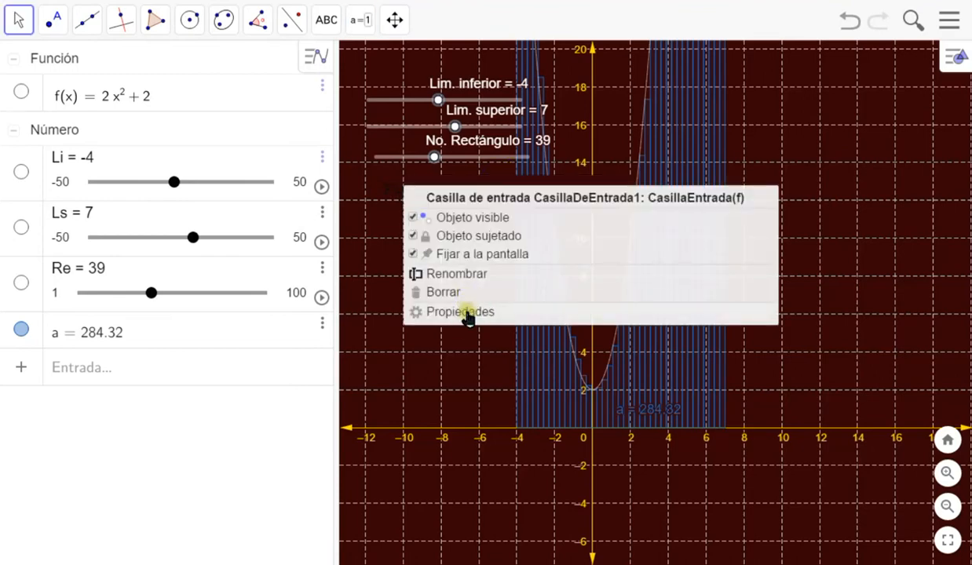
{"action": "left_click", "coordinate": [464, 312]}
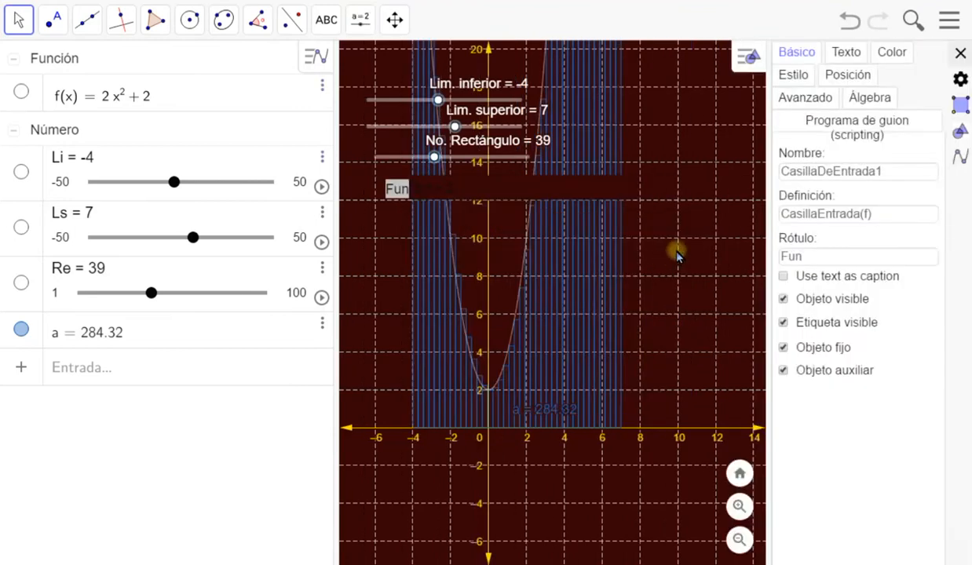
{"action": "left_click", "coordinate": [875, 52]}
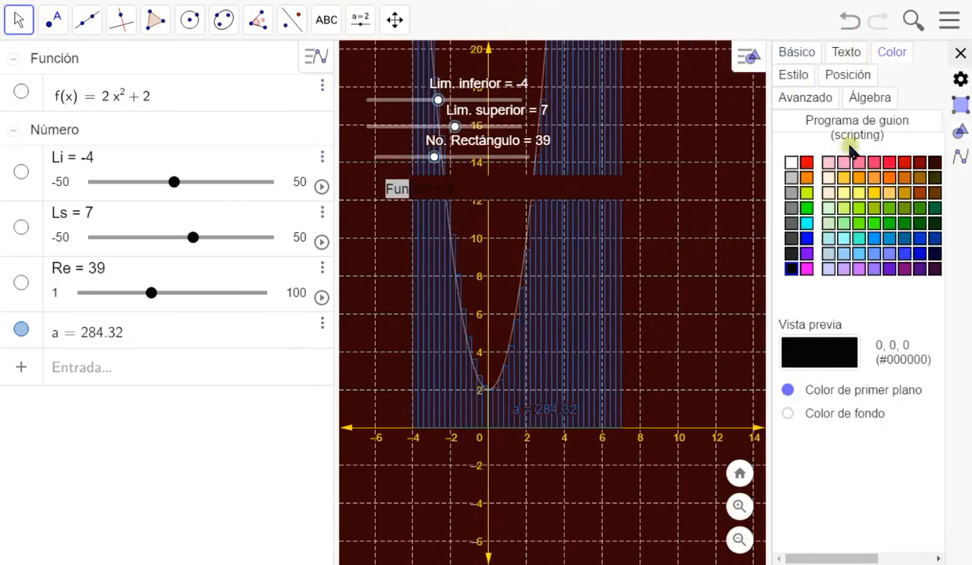
{"action": "left_click", "coordinate": [807, 193]}
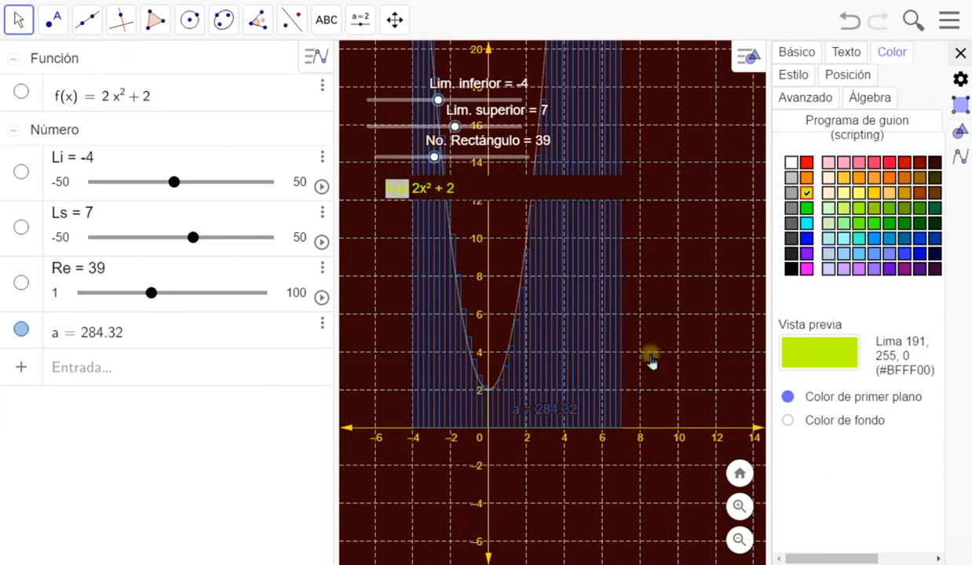
{"action": "left_click", "coordinate": [790, 424]}
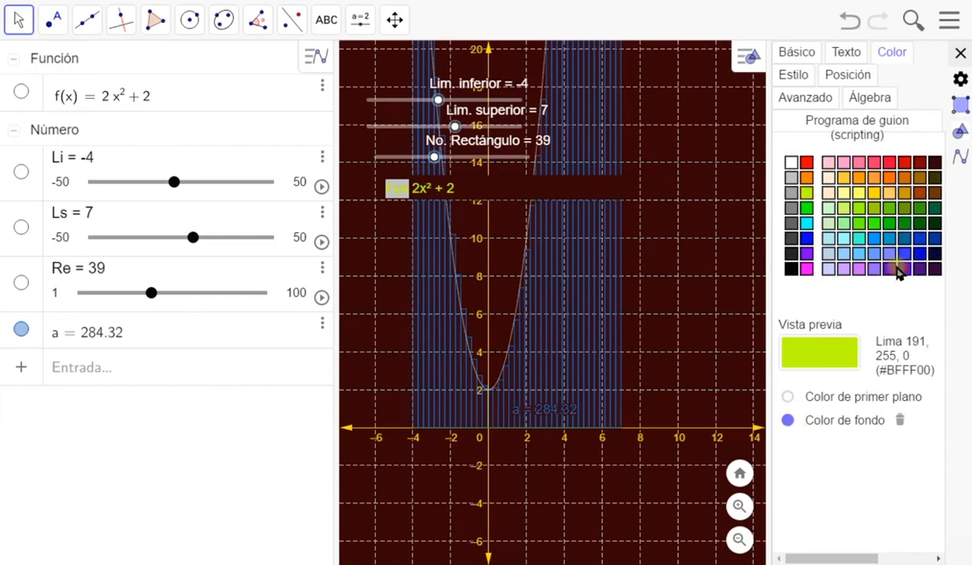
{"action": "left_click", "coordinate": [920, 270]}
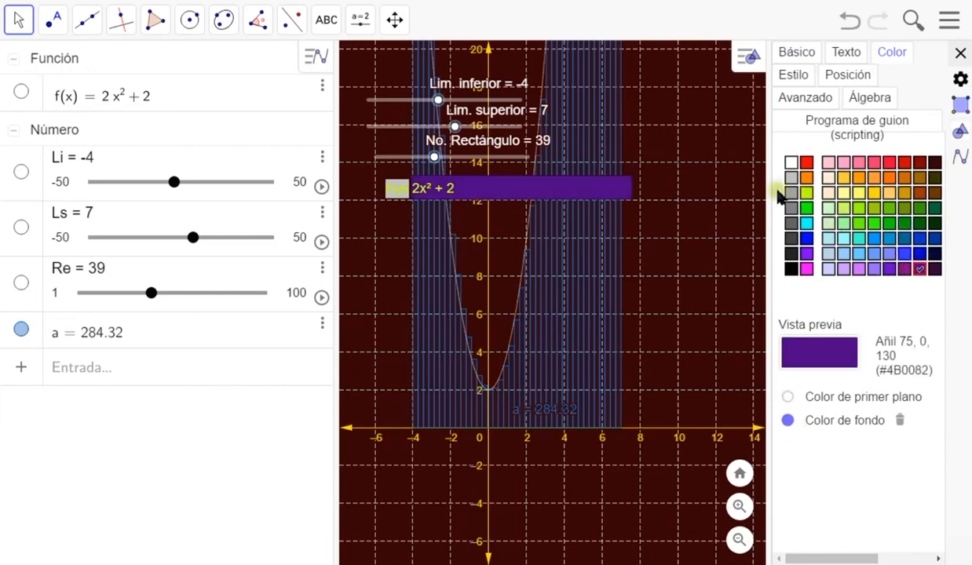
{"action": "left_click", "coordinate": [962, 54]}
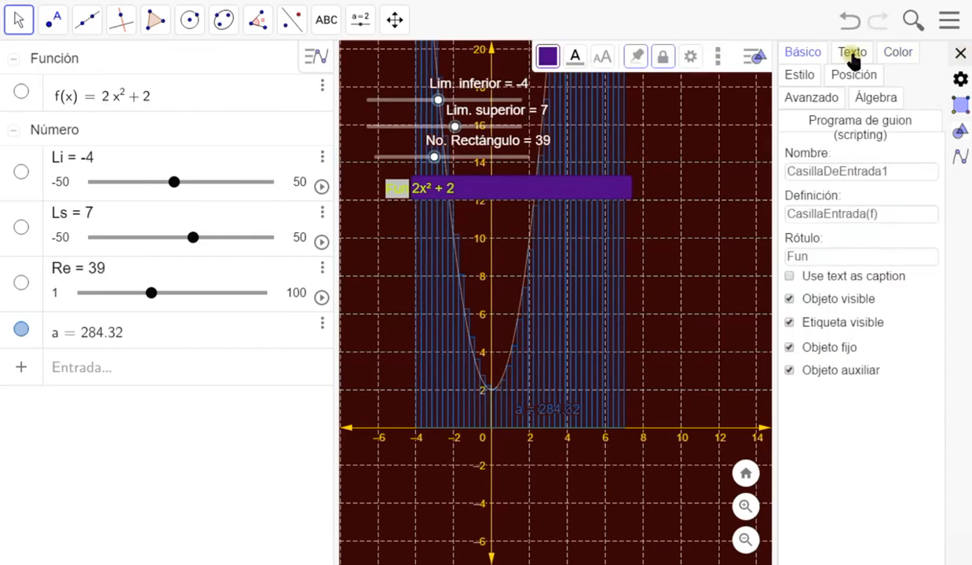
Set the Fun input box's text size to Mediano and its horizontal alignment to Centro.
{"action": "left_click", "coordinate": [857, 60]}
{"action": "left_click", "coordinate": [860, 151]}
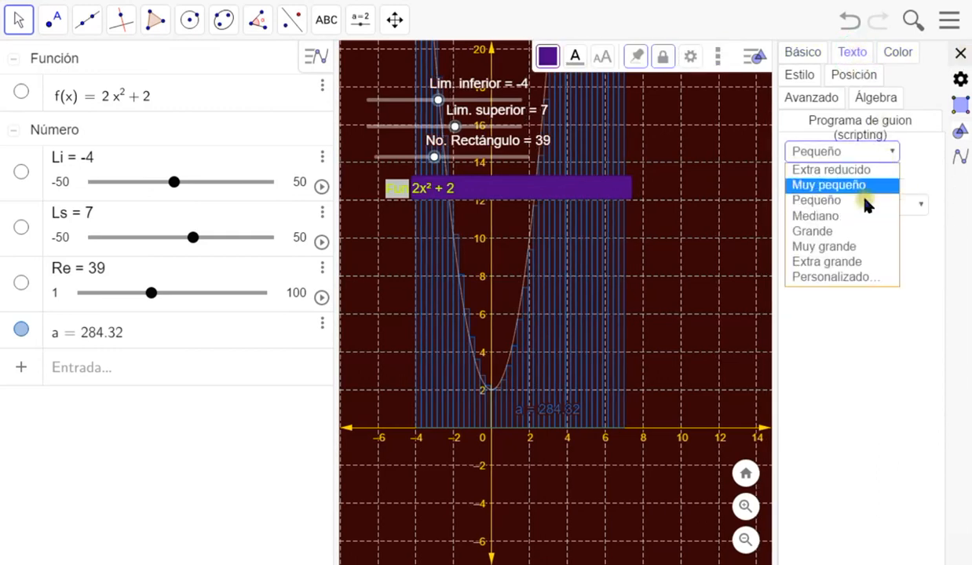
{"action": "left_click", "coordinate": [847, 223]}
{"action": "left_click", "coordinate": [797, 77]}
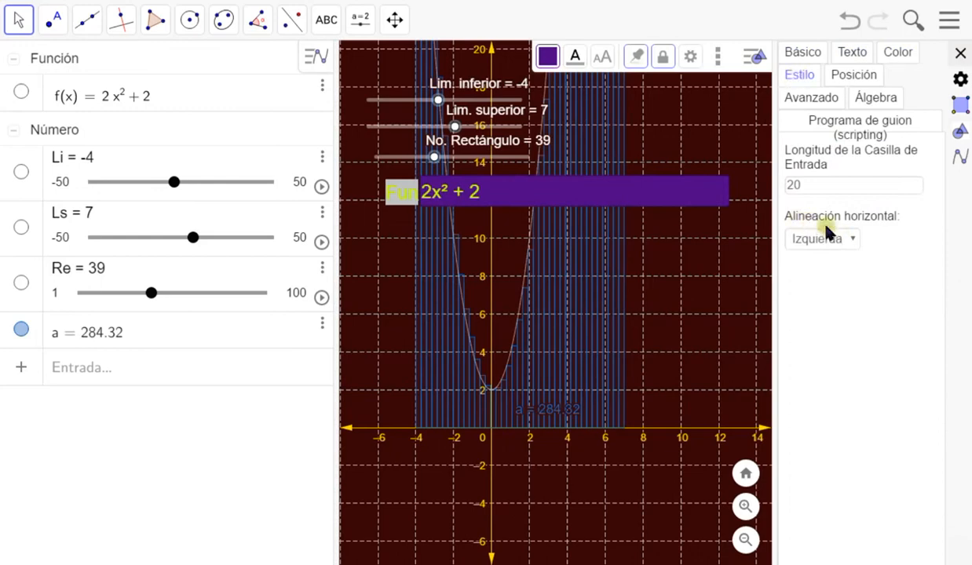
{"action": "left_click", "coordinate": [854, 242]}
{"action": "left_click", "coordinate": [854, 243]}
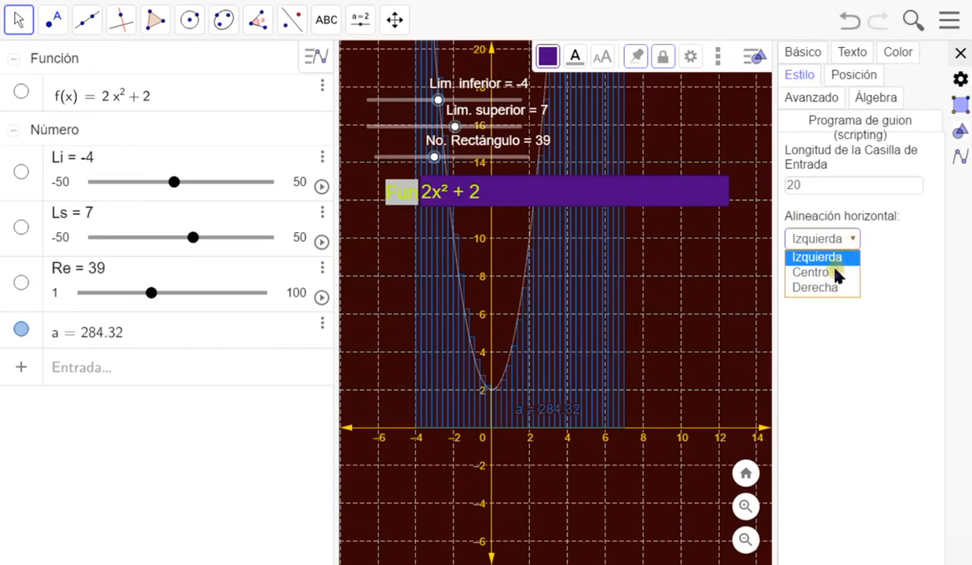
{"action": "left_click", "coordinate": [805, 273]}
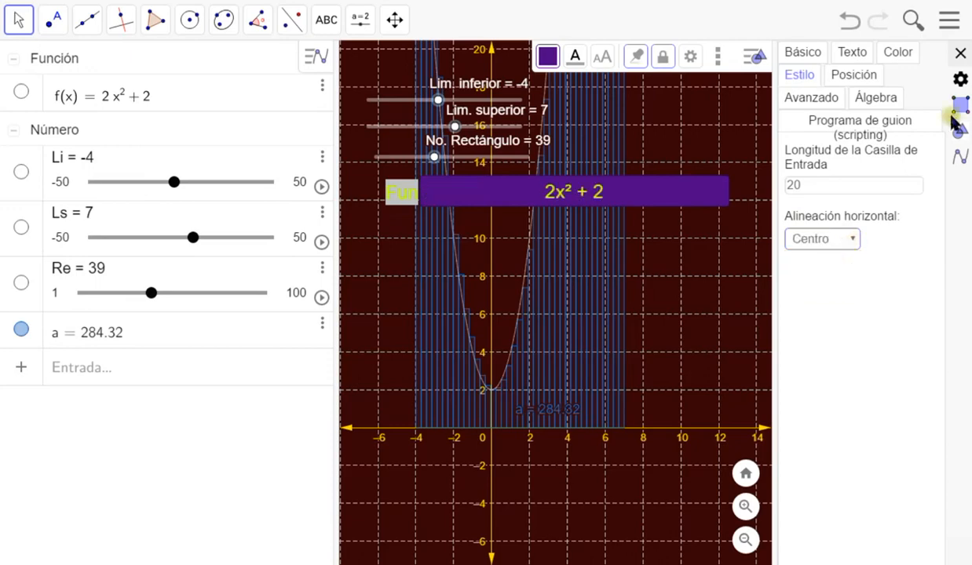
{"action": "left_click", "coordinate": [961, 55]}
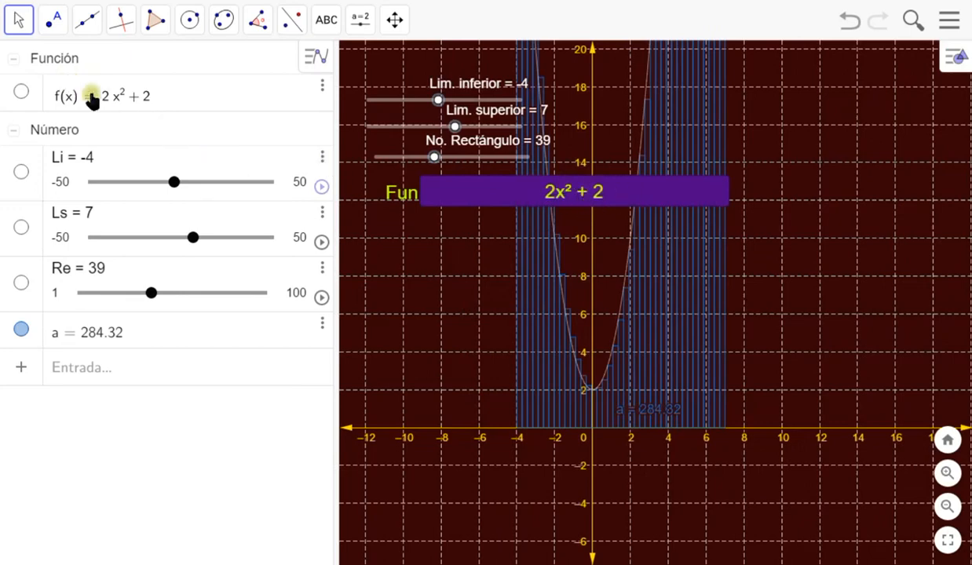
Enter 3x^3+2 as the new function in the Fun input box.
{"action": "left_click", "coordinate": [631, 189]}
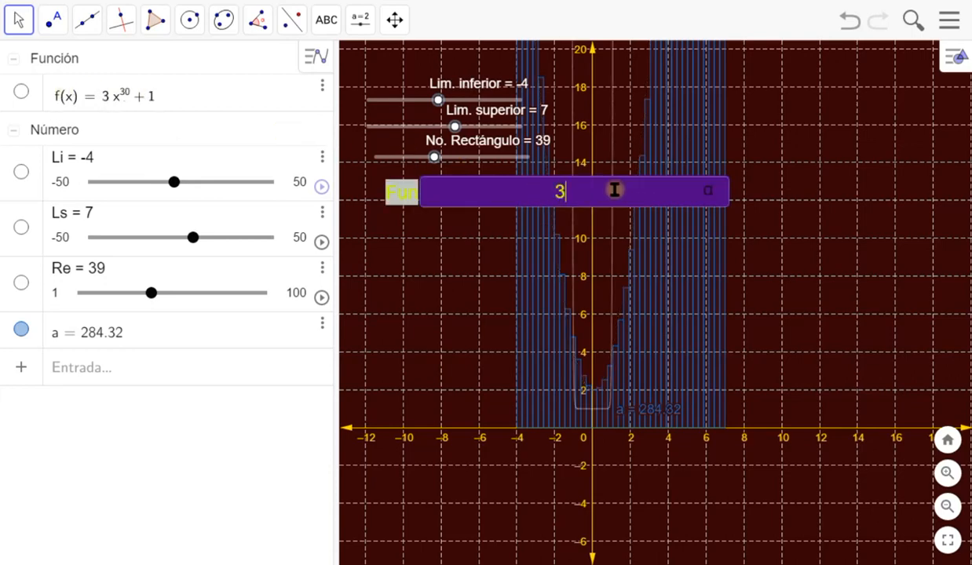
{"action": "type", "text": "x^3+2"}
{"action": "key", "text": "Return"}
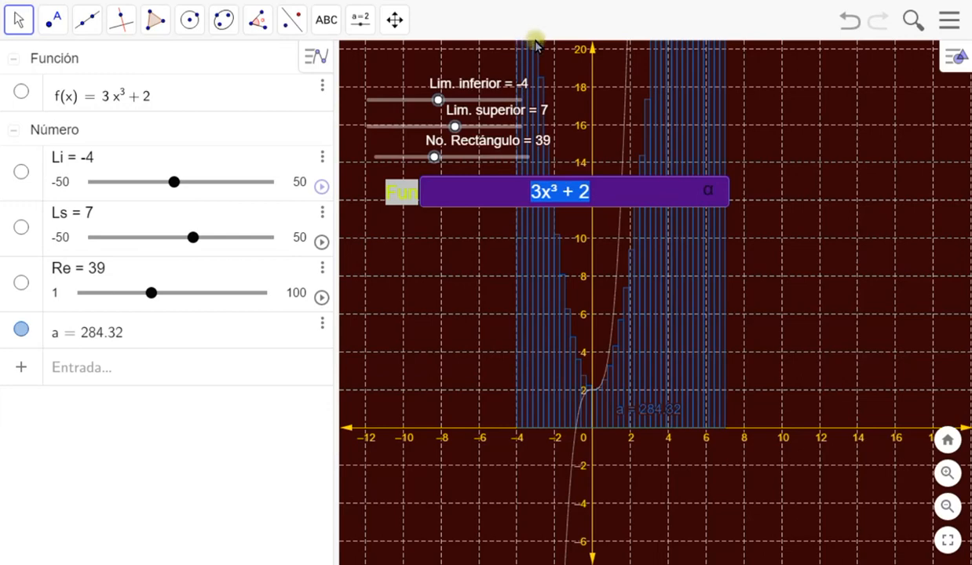
{"action": "left_click", "coordinate": [593, 193]}
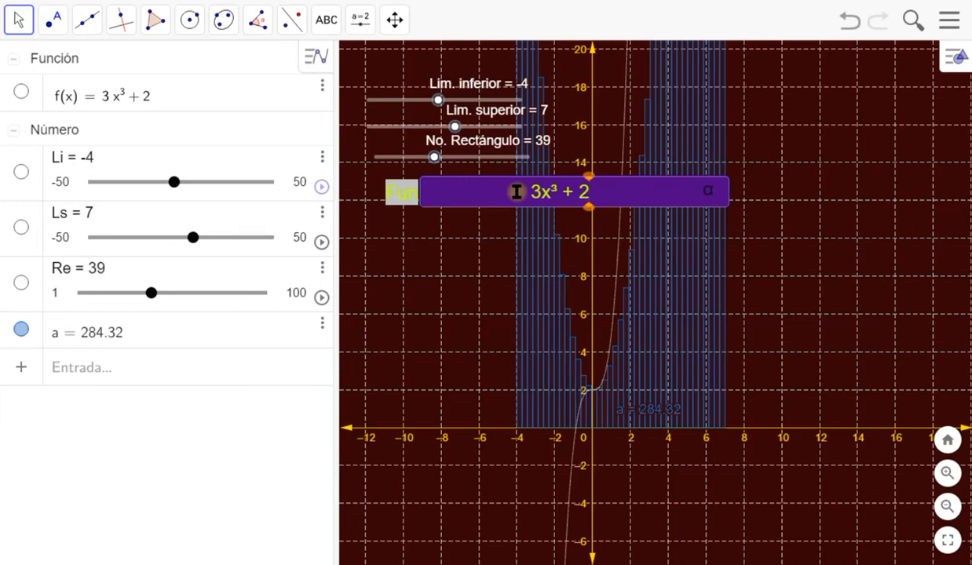
Replace the fixed expression 2x² + 2 with f in the SumaRectángulos definition.
{"action": "left_click", "coordinate": [140, 288]}
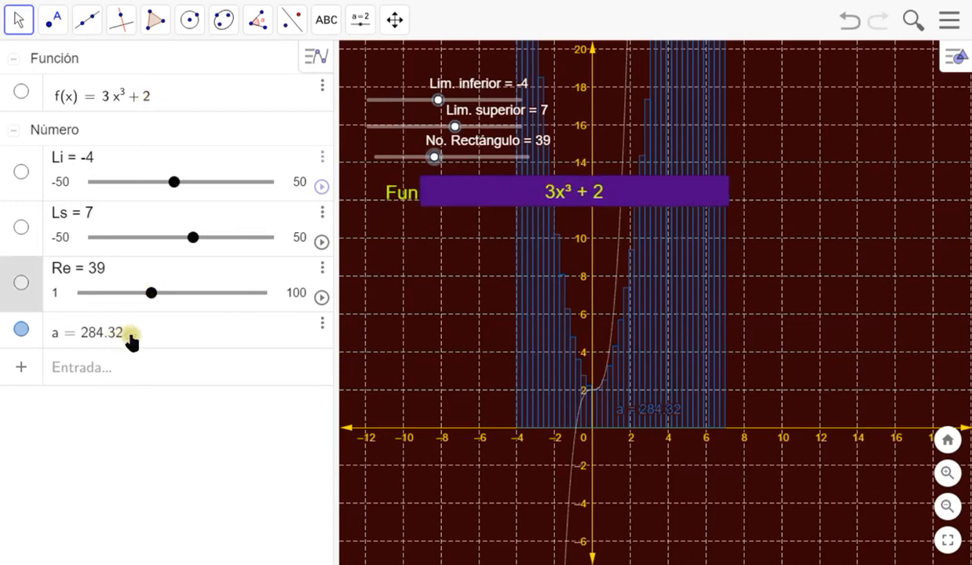
{"action": "left_click", "coordinate": [130, 333]}
{"action": "left_click", "coordinate": [143, 335]}
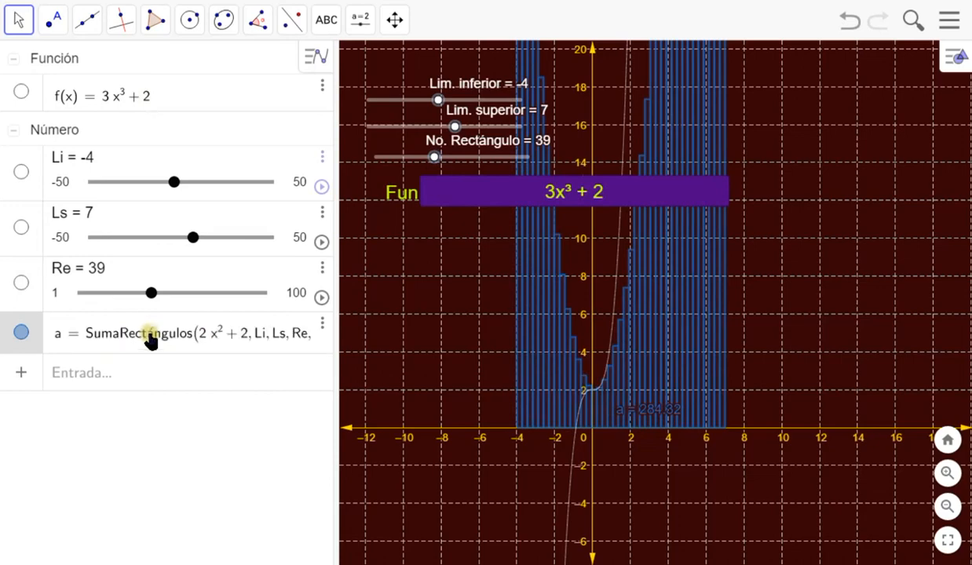
{"action": "left_click", "coordinate": [244, 337]}
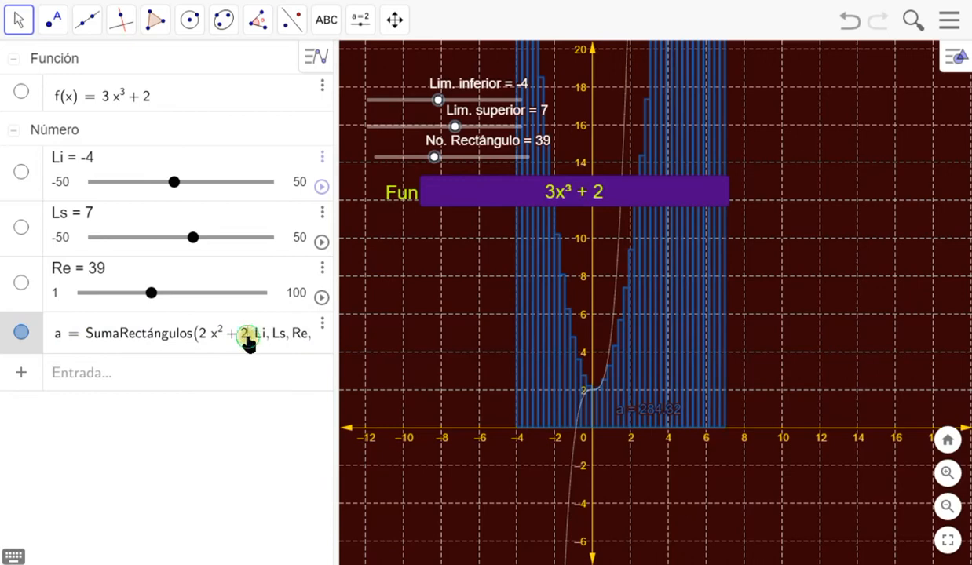
{"action": "key", "text": "BackSpace"}
{"action": "key", "text": "BackSpace"}
{"action": "key", "text": "BackSpace"}
{"action": "key", "text": "BackSpace"}
{"action": "key", "text": "BackSpace"}
{"action": "key", "text": "BackSpace"}
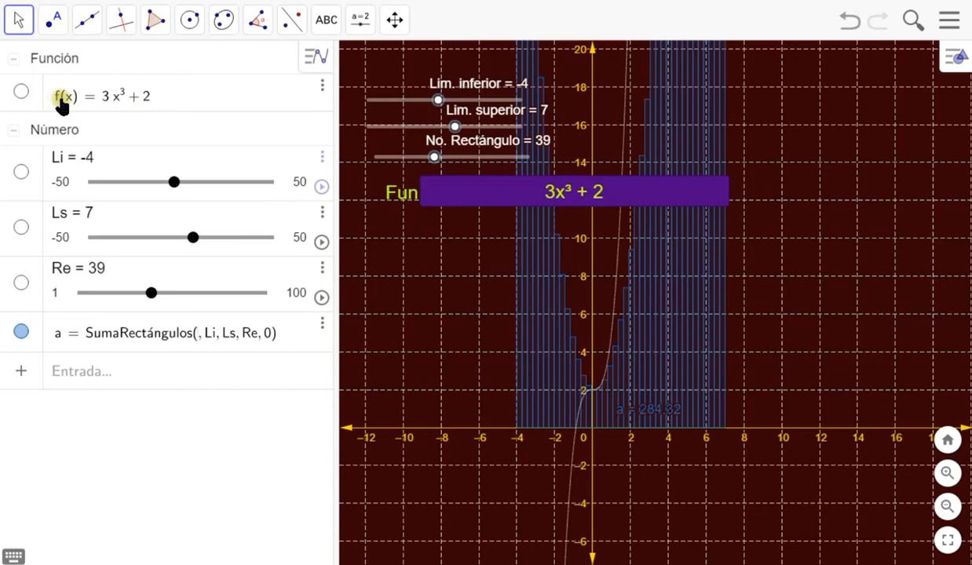
{"action": "type", "text": "f"}
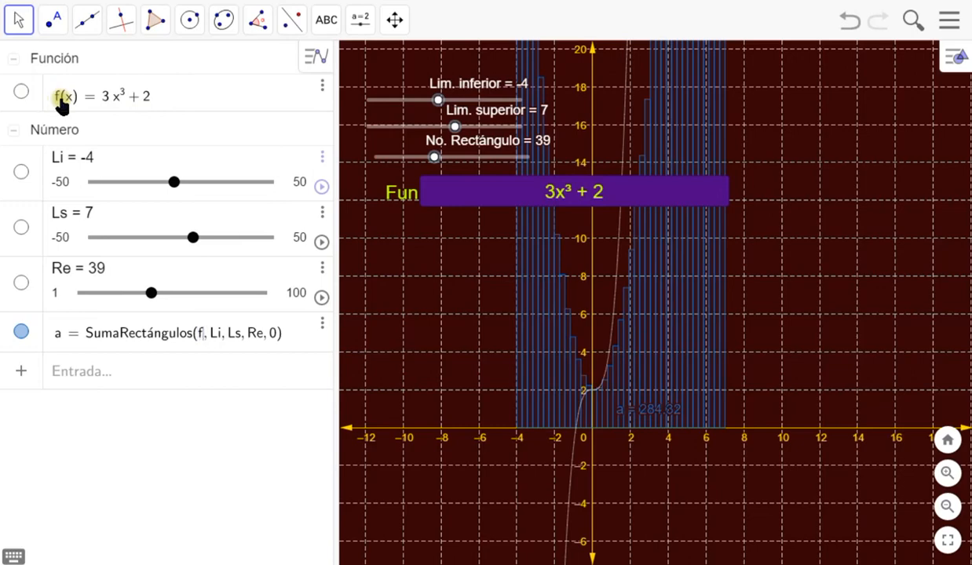
{"action": "key", "text": "Return"}
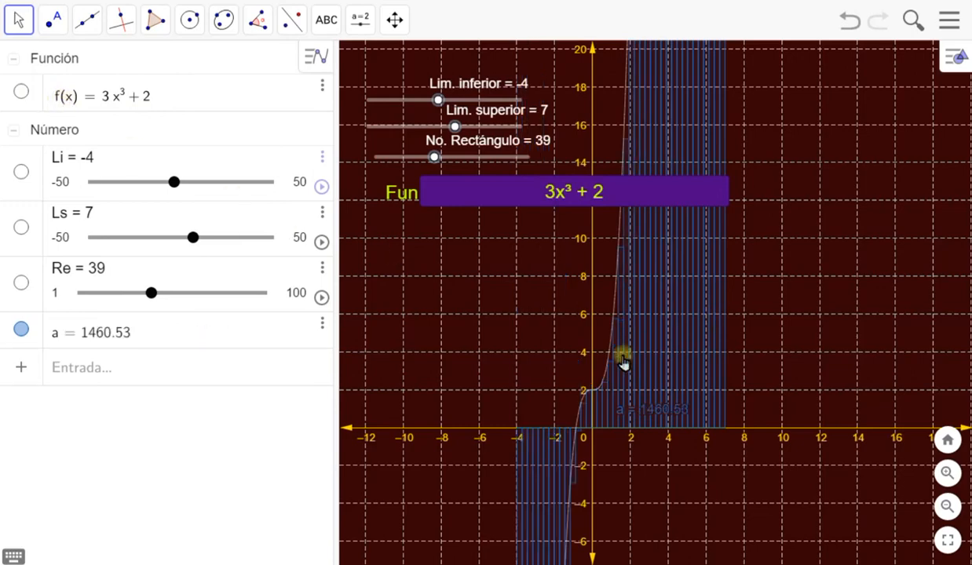
Move the lower-limit slider to -5, the upper-limit slider to 10 and the rectangle-count slider to 29.
{"action": "scroll", "coordinate": [624, 362], "scroll_direction": "down", "scroll_amount": 3}
{"action": "scroll", "coordinate": [632, 385], "scroll_direction": "up", "scroll_amount": 2}
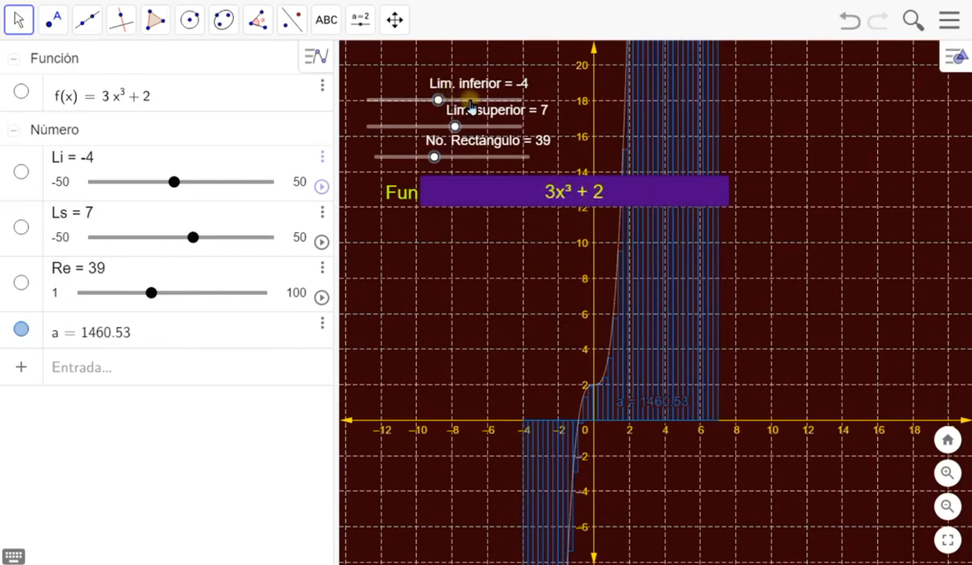
{"action": "left_click_drag", "start_coordinate": [440, 100], "coordinate": [420, 161]}
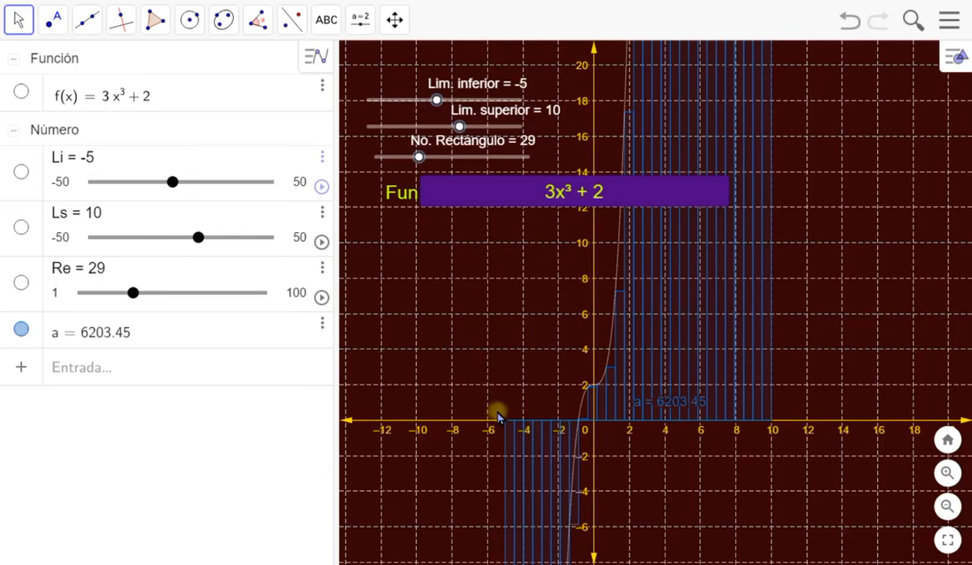
Add the text "Área Aproximado =" below the Fun input box, followed by the linked value of a.
{"action": "left_click", "coordinate": [325, 24]}
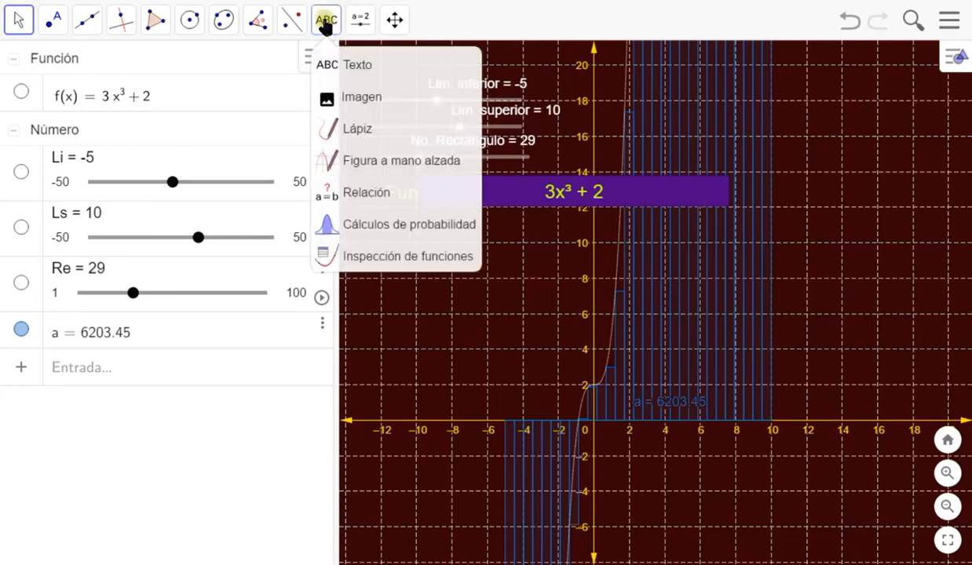
{"action": "left_click", "coordinate": [386, 75]}
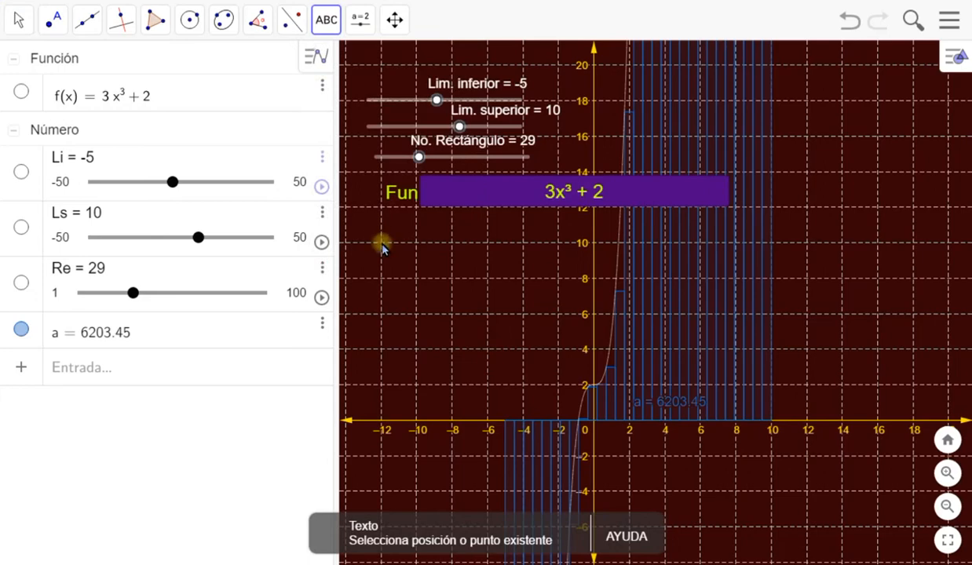
{"action": "left_click", "coordinate": [382, 240]}
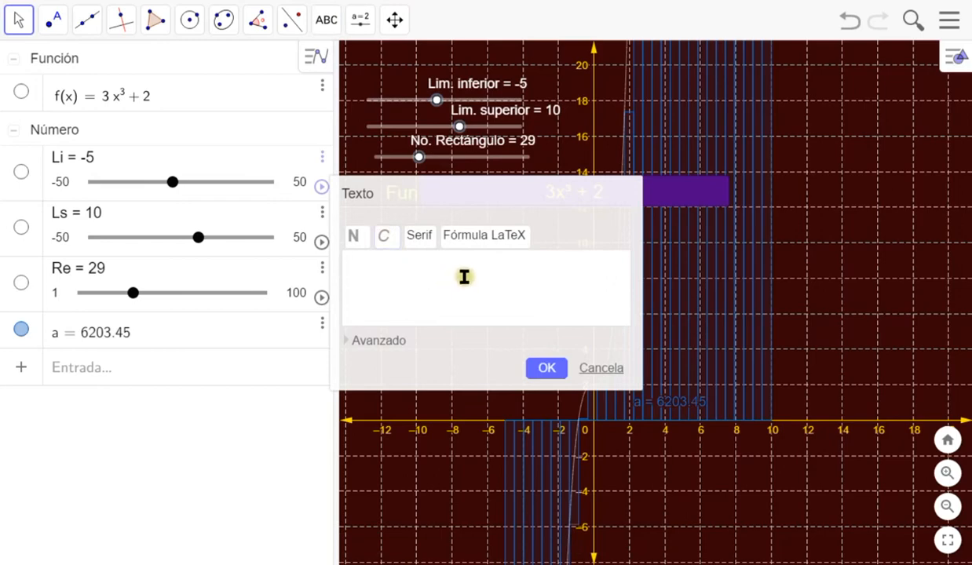
{"action": "type", "text": "Área Aproximado ="}
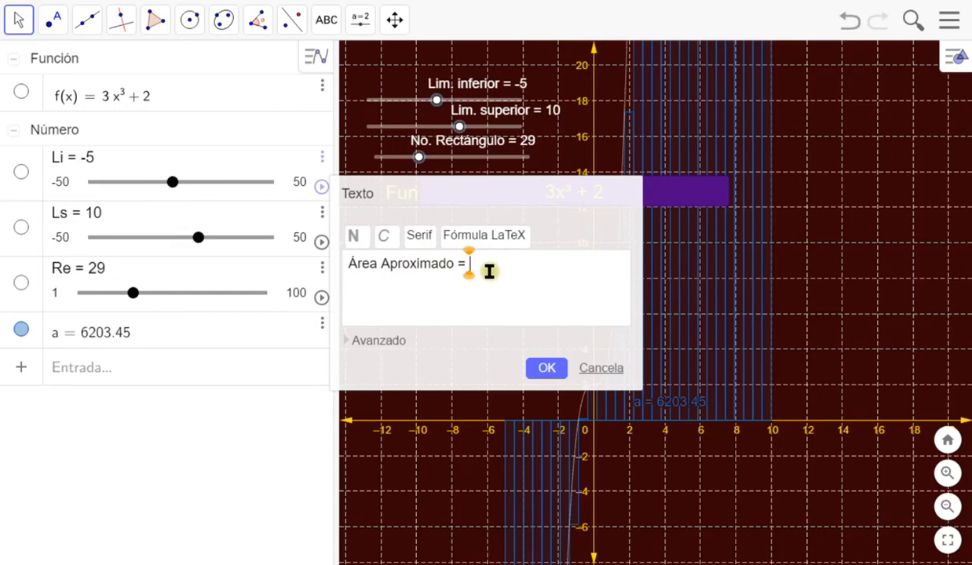
{"action": "left_click", "coordinate": [379, 344]}
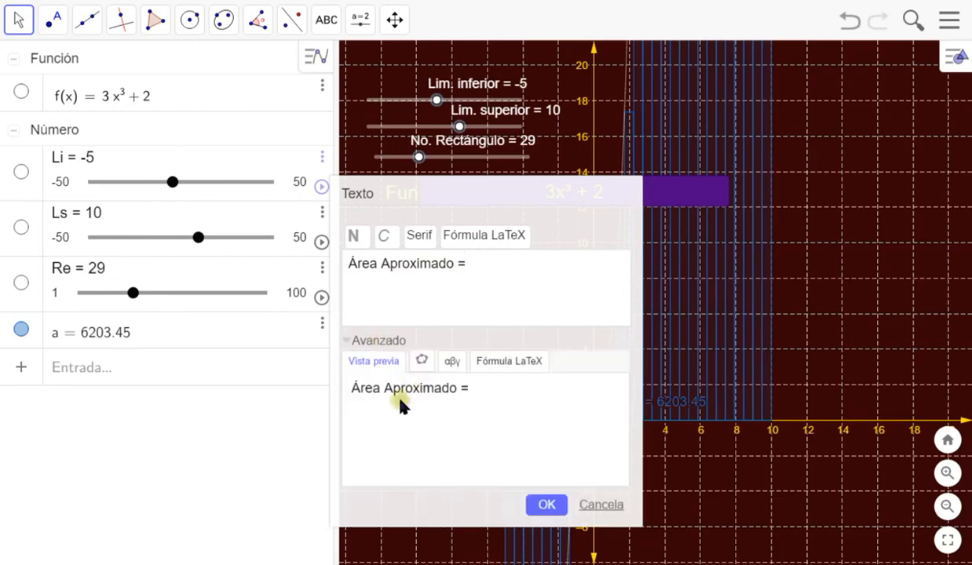
{"action": "left_click", "coordinate": [421, 363]}
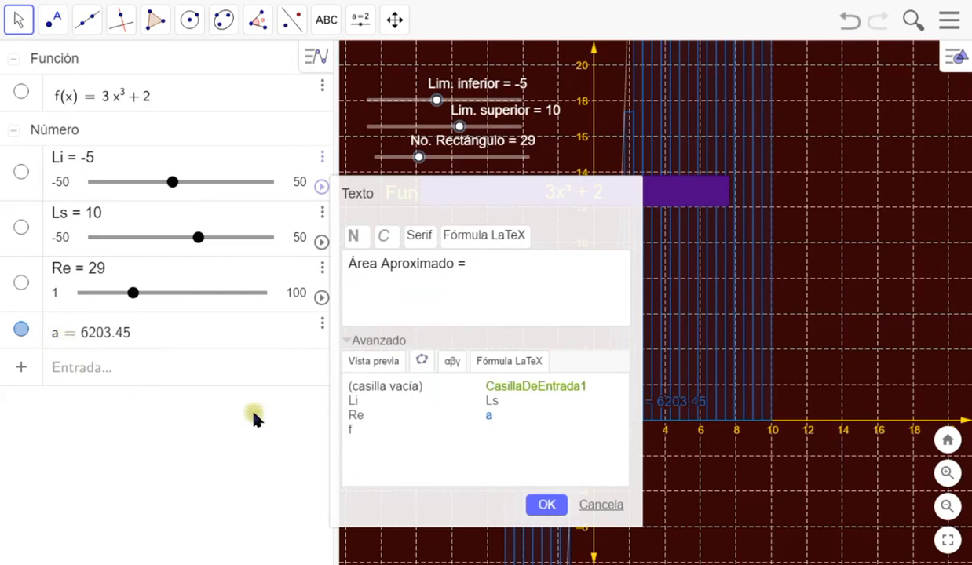
{"action": "left_click", "coordinate": [487, 420]}
{"action": "left_click", "coordinate": [542, 508]}
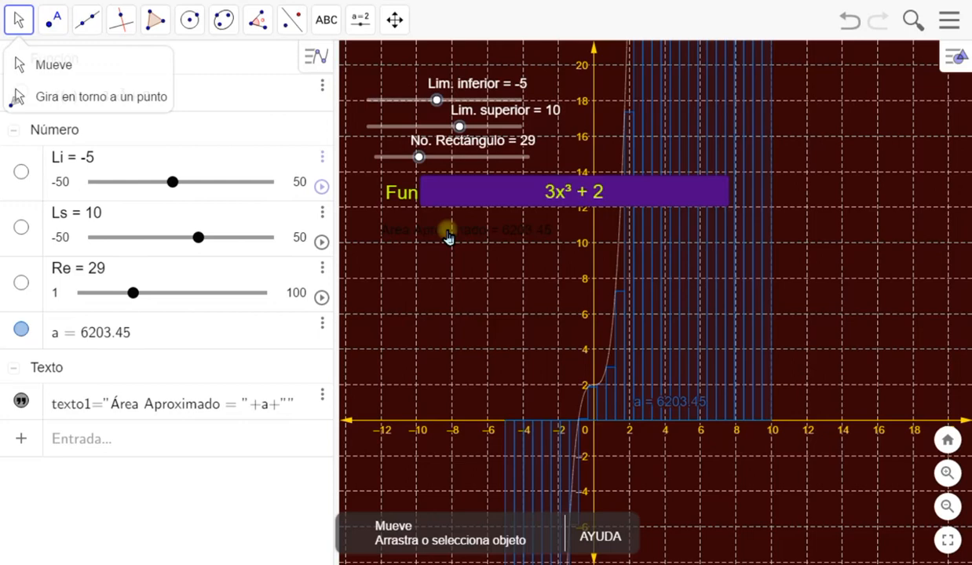
Style the Área Aproximado text with white lettering on a dark red background.
{"action": "right_click", "coordinate": [469, 234]}
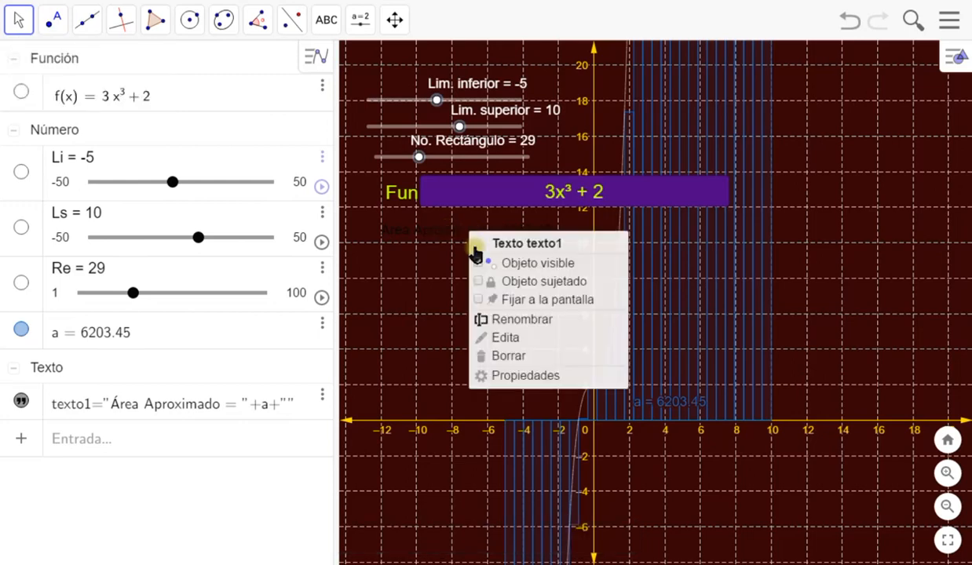
{"action": "left_click", "coordinate": [512, 374]}
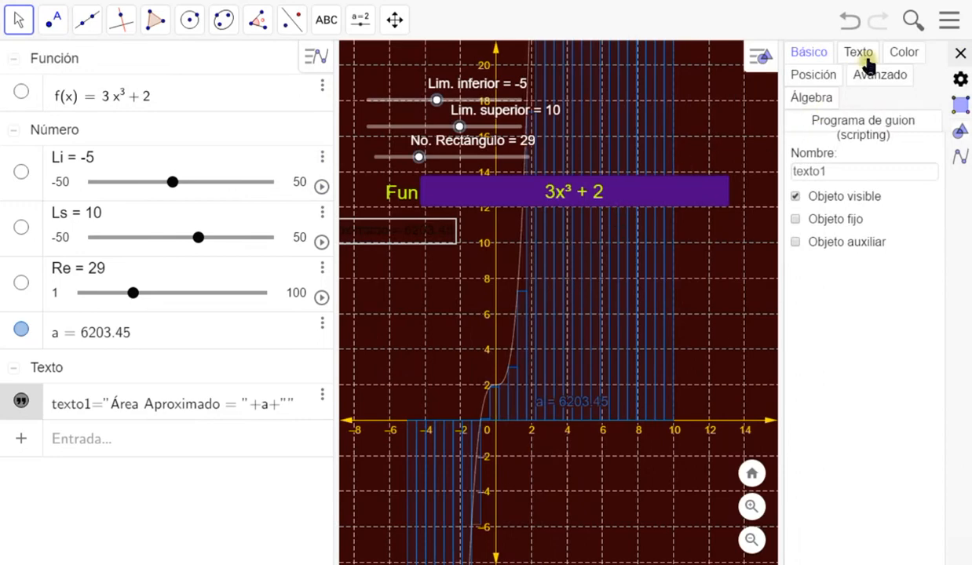
{"action": "key", "text": "Escape"}
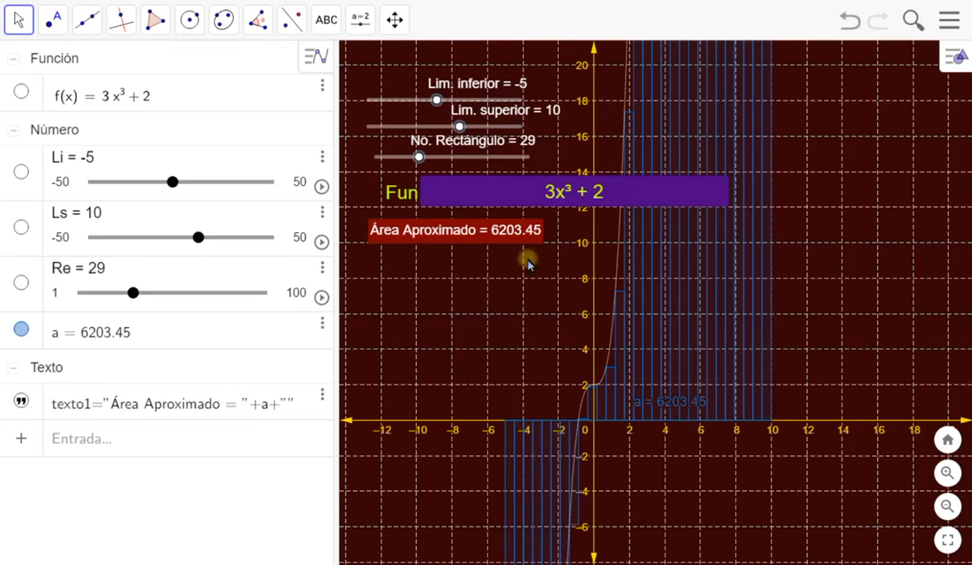
Define the definite integral of f from Li to Ls with the command Integral(f, Li, Ls).
{"action": "left_click", "coordinate": [190, 439]}
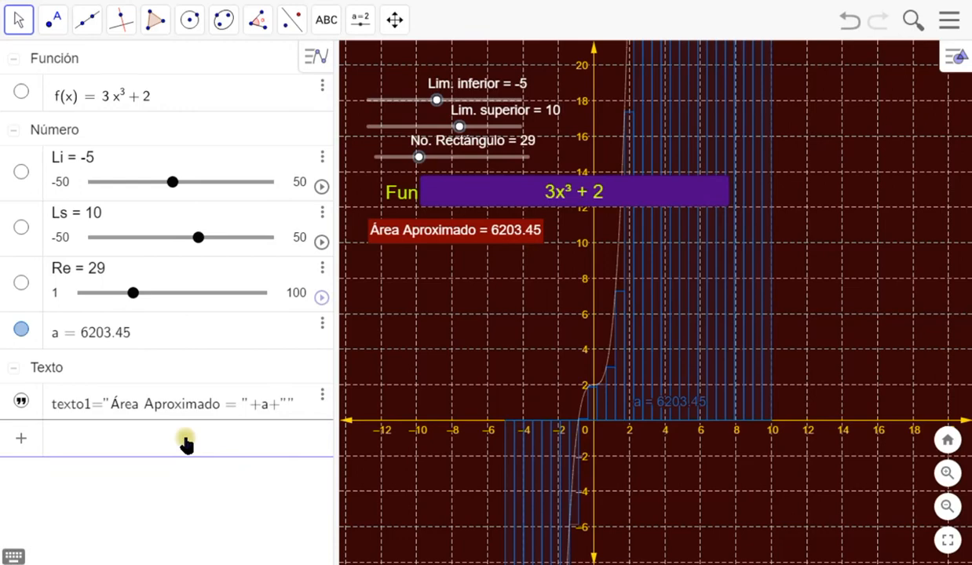
{"action": "type", "text": "integral"}
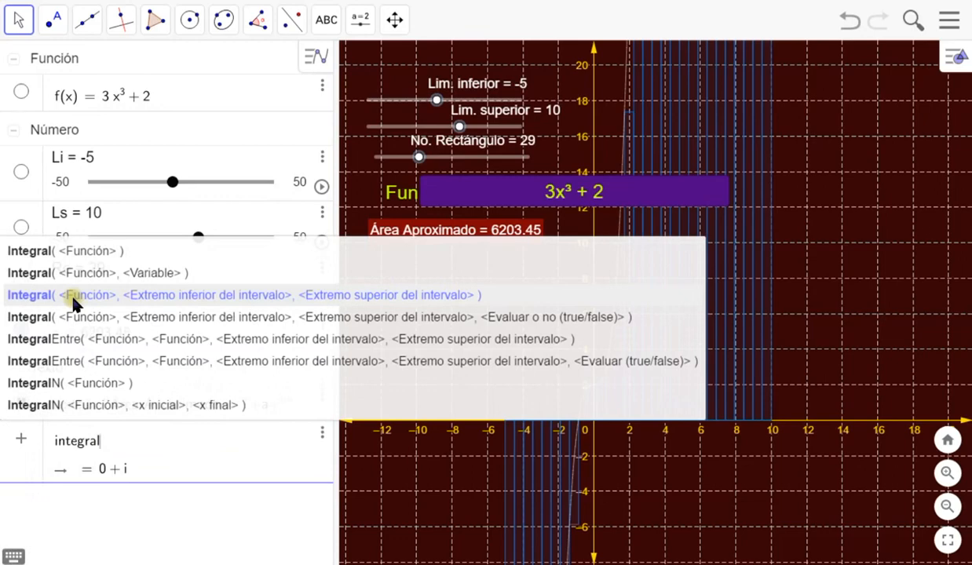
{"action": "left_click", "coordinate": [73, 297]}
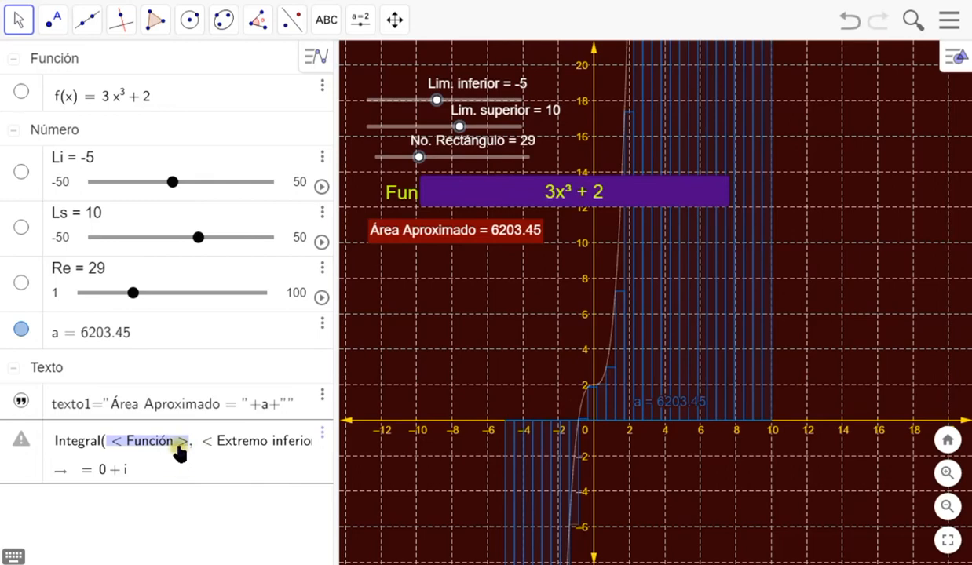
{"action": "left_click", "coordinate": [57, 98]}
{"action": "key", "text": "Right"}
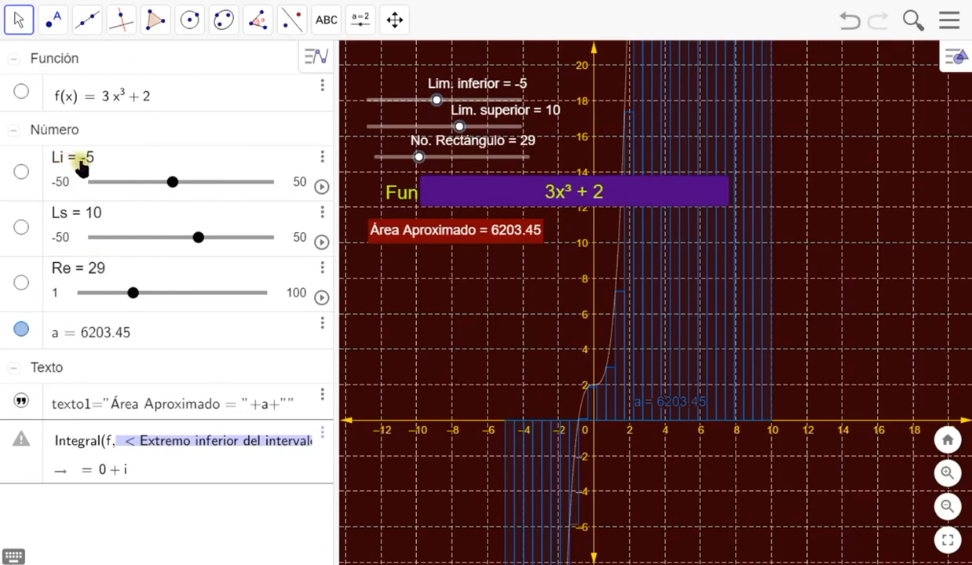
{"action": "type", "text": "Li"}
{"action": "key", "text": "Tab"}
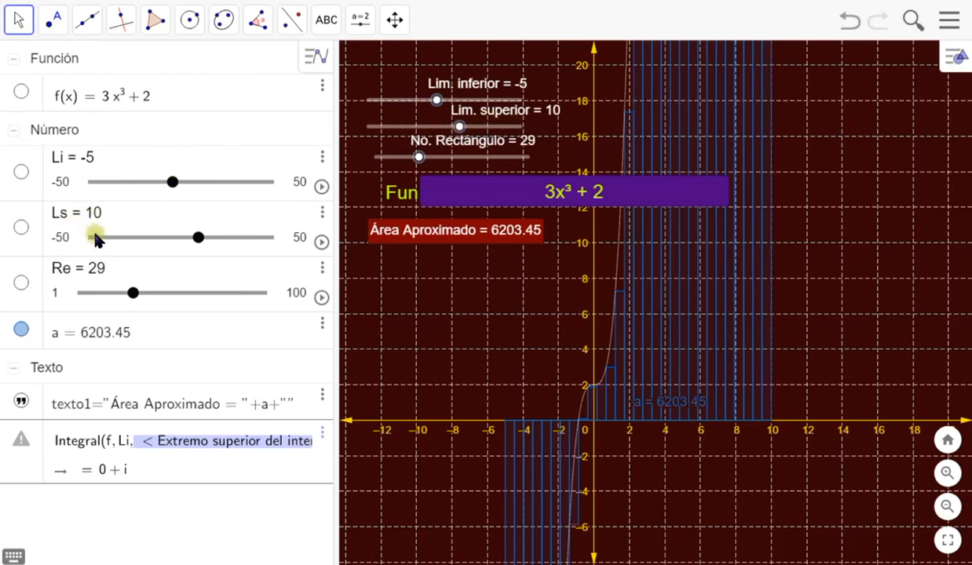
{"action": "type", "text": "Ls"}
{"action": "key", "text": "Return"}
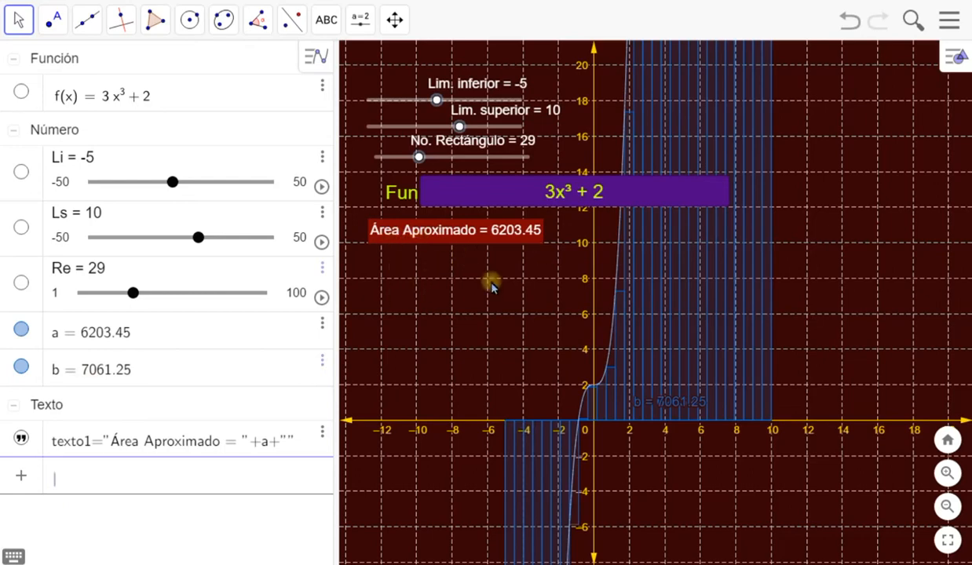
Add the text "Área real =" below the Área Aproximado text, followed by the linked value of b.
{"action": "left_click", "coordinate": [328, 26]}
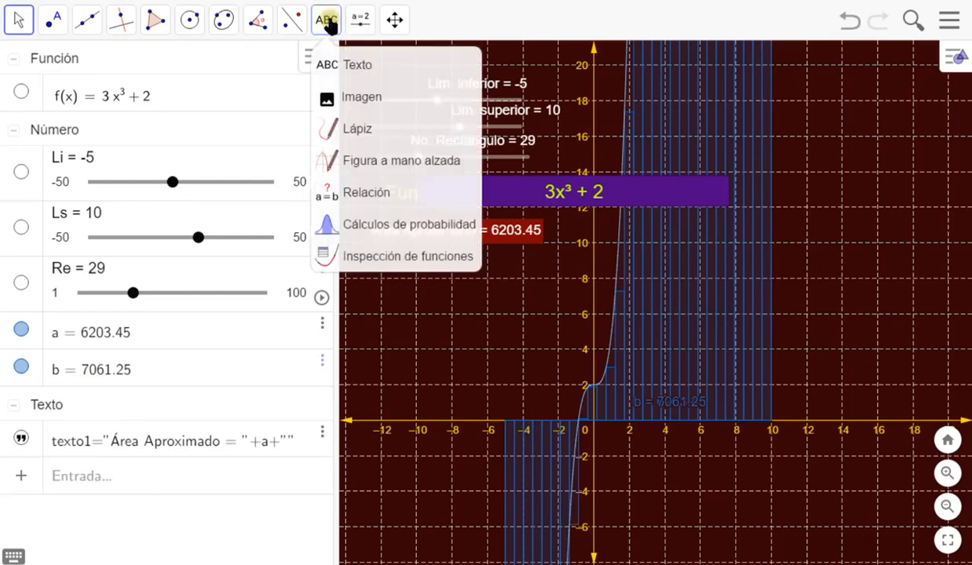
{"action": "left_click", "coordinate": [381, 75]}
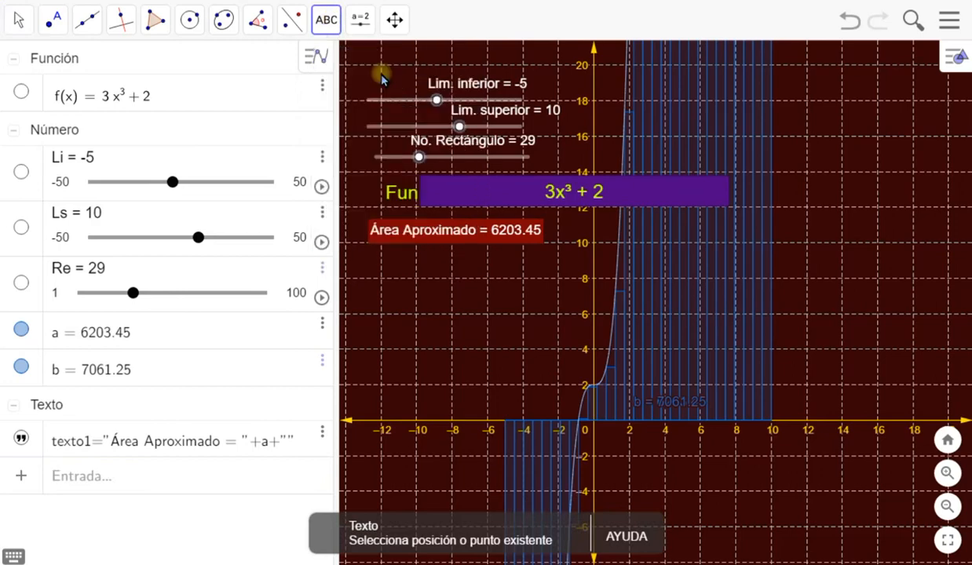
{"action": "left_click", "coordinate": [375, 262]}
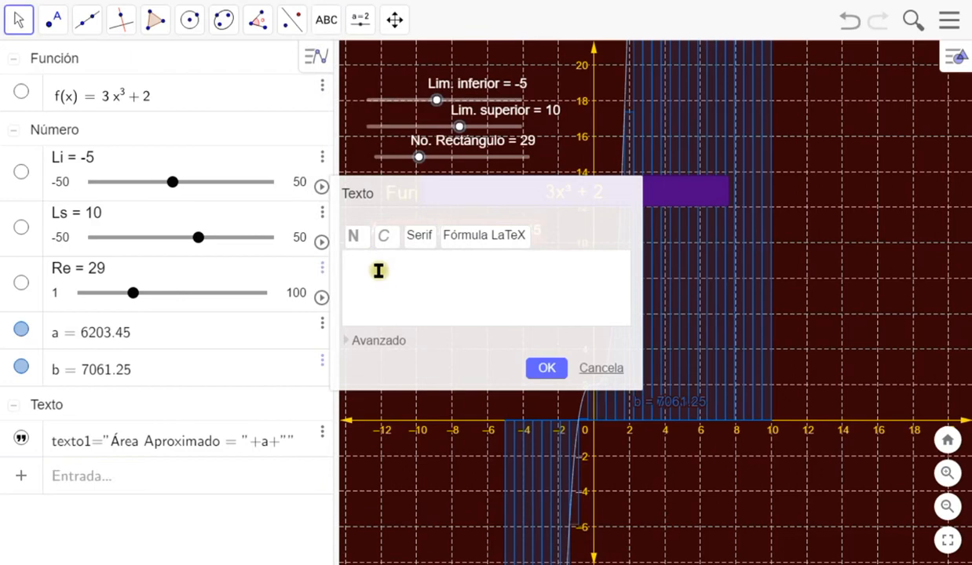
{"action": "type", "text": "Área real ="}
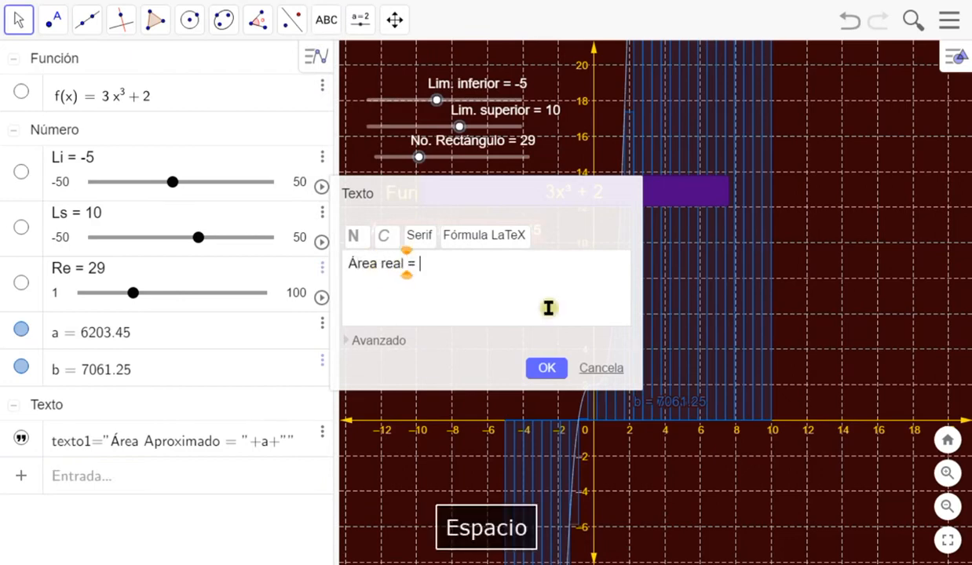
{"action": "left_click", "coordinate": [368, 340]}
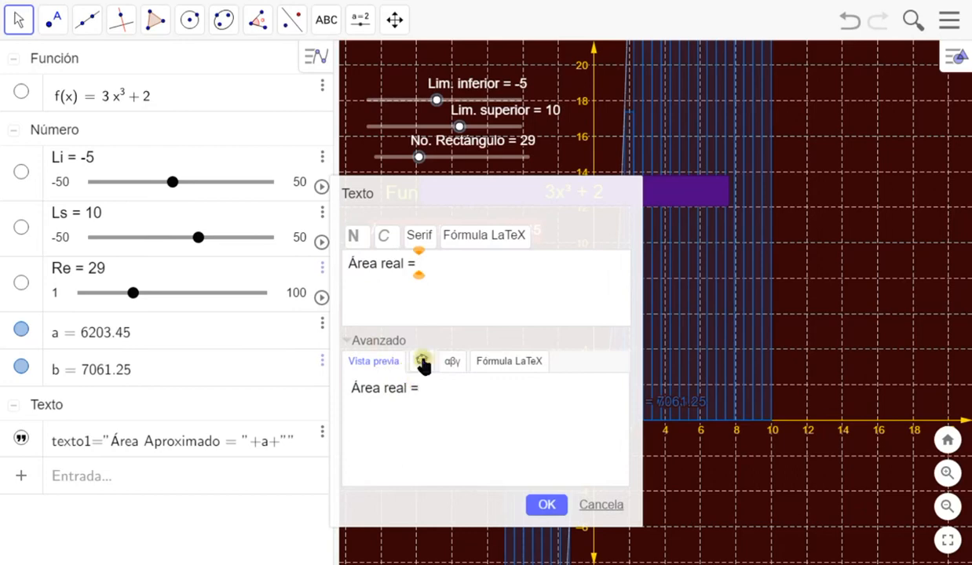
{"action": "left_click", "coordinate": [422, 361]}
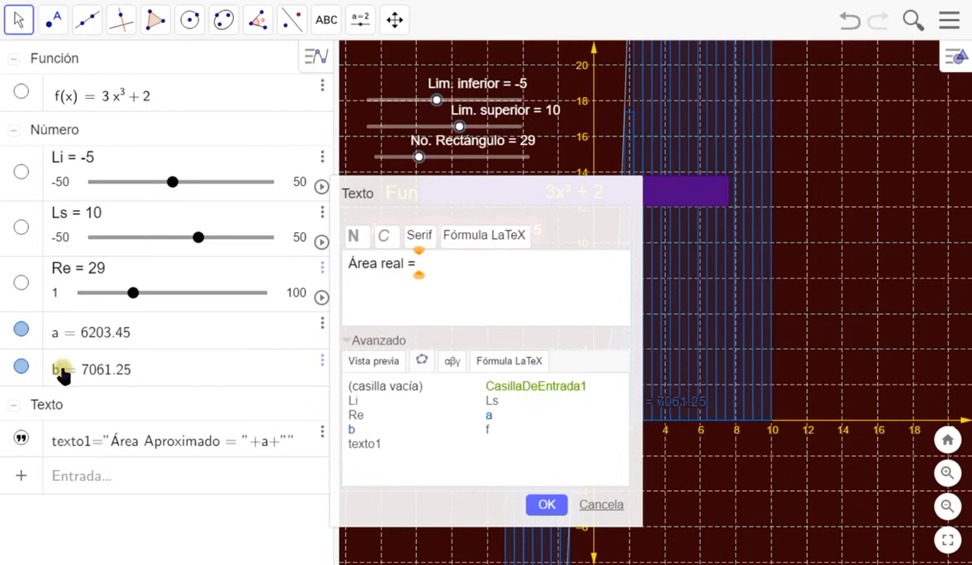
{"action": "left_click", "coordinate": [354, 429]}
{"action": "left_click", "coordinate": [539, 507]}
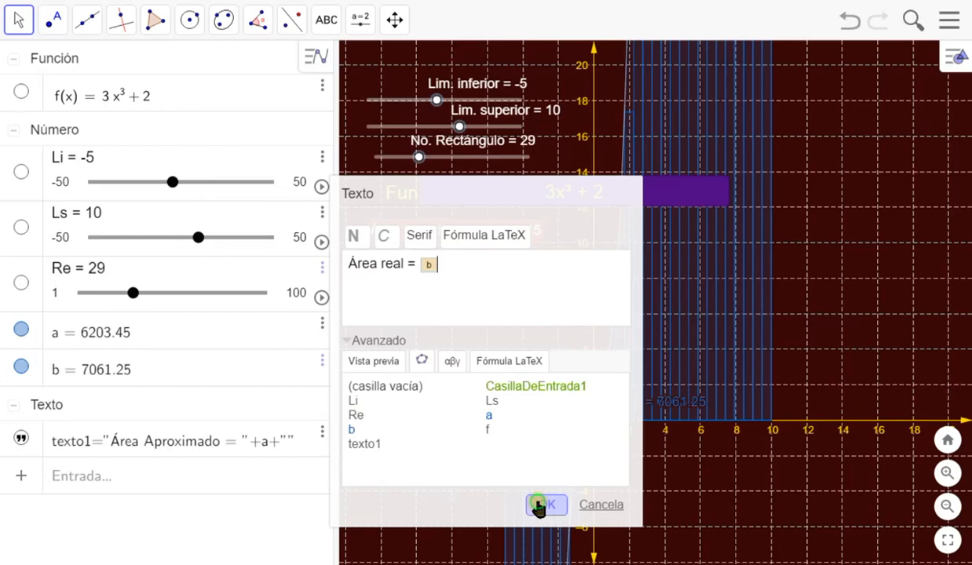
Style the Área real text with white lettering on a dark red background and align it under the Área Aproximado text.
{"action": "right_click", "coordinate": [445, 271]}
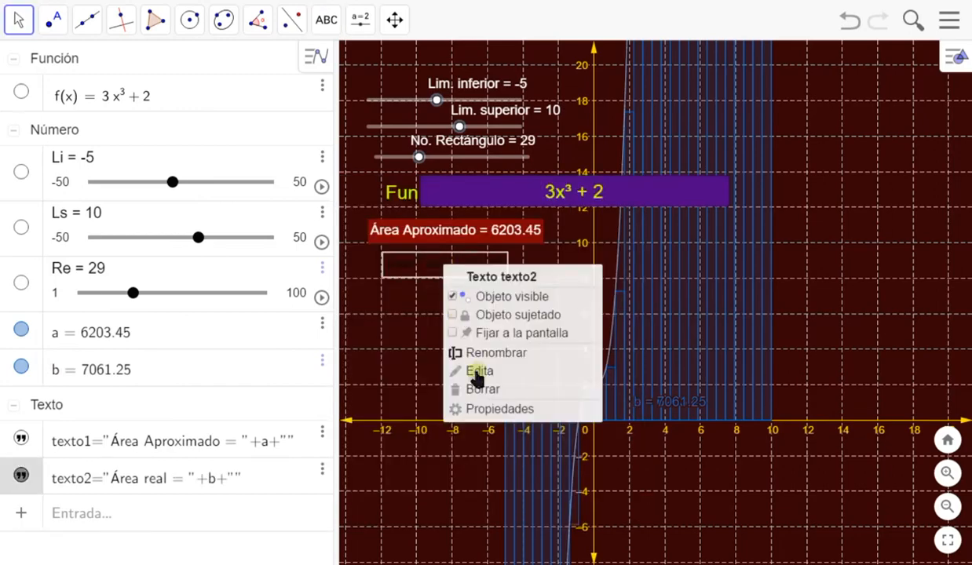
{"action": "left_click", "coordinate": [505, 409]}
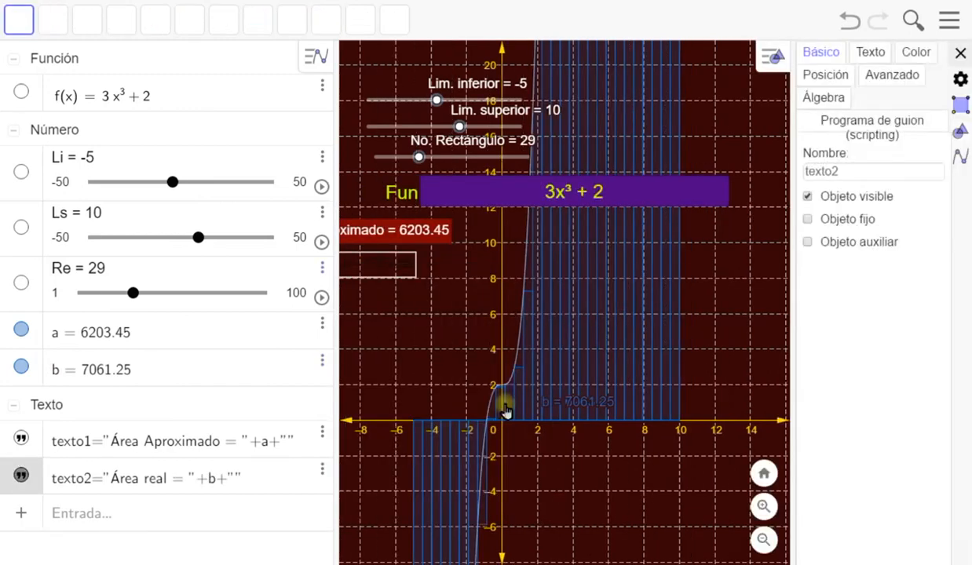
{"action": "left_click", "coordinate": [960, 52]}
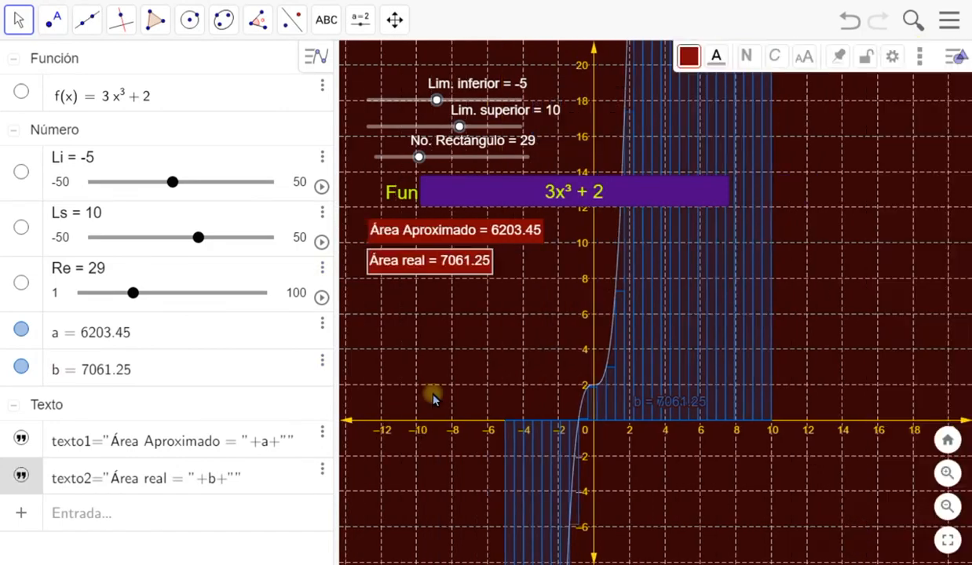
Check how the positions of the two area texts behave when the graph is zoomed out and in.
{"action": "scroll", "coordinate": [432, 330], "scroll_direction": "down", "scroll_amount": 1}
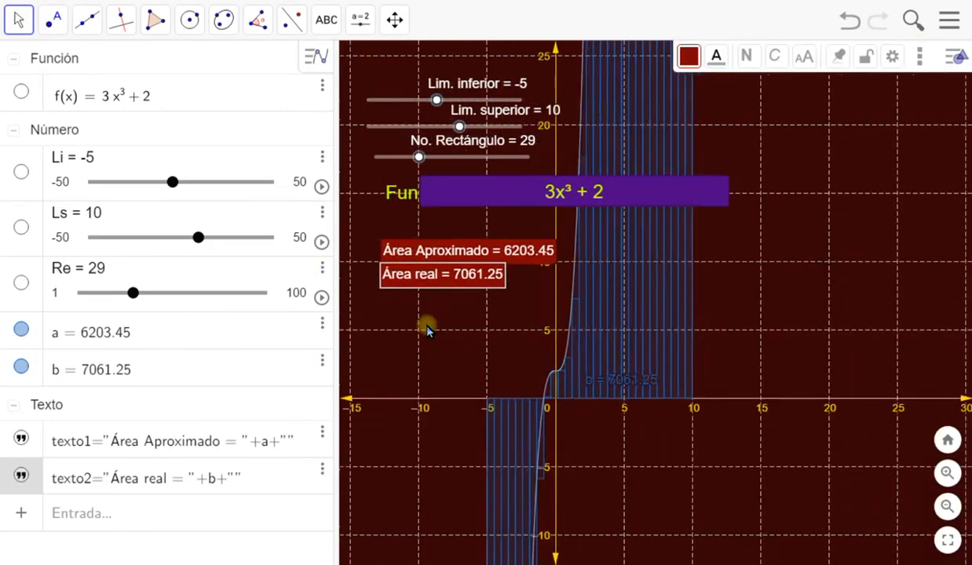
{"action": "scroll", "coordinate": [428, 330], "scroll_direction": "down", "scroll_amount": 2}
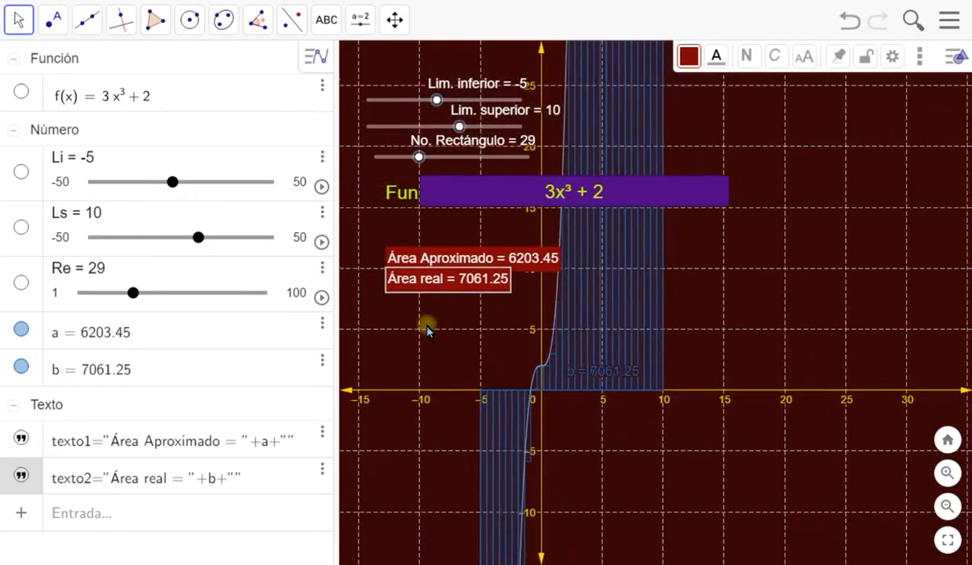
{"action": "scroll", "coordinate": [428, 330], "scroll_direction": "down", "scroll_amount": 2}
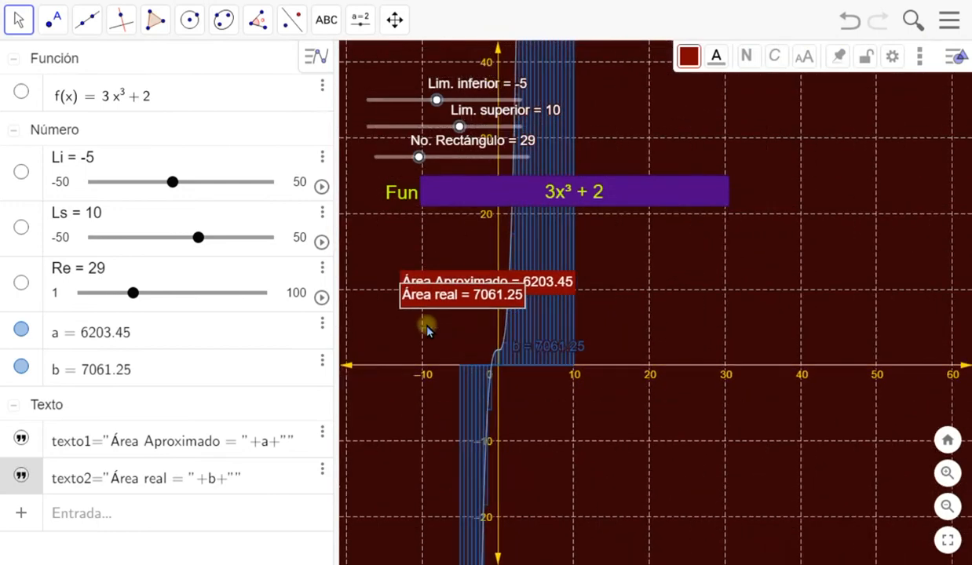
{"action": "scroll", "coordinate": [426, 330], "scroll_direction": "down", "scroll_amount": 1}
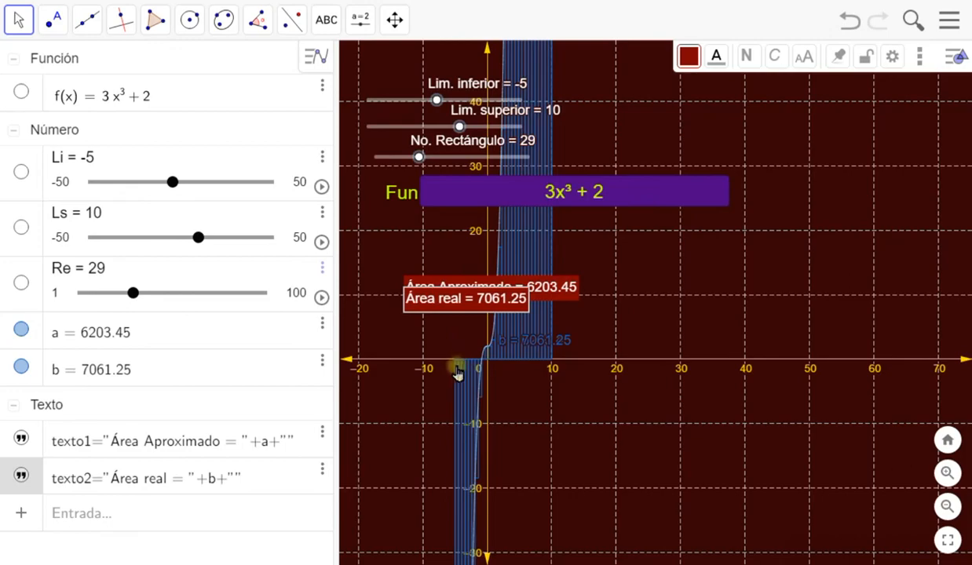
{"action": "scroll", "coordinate": [457, 372], "scroll_direction": "up", "scroll_amount": 3}
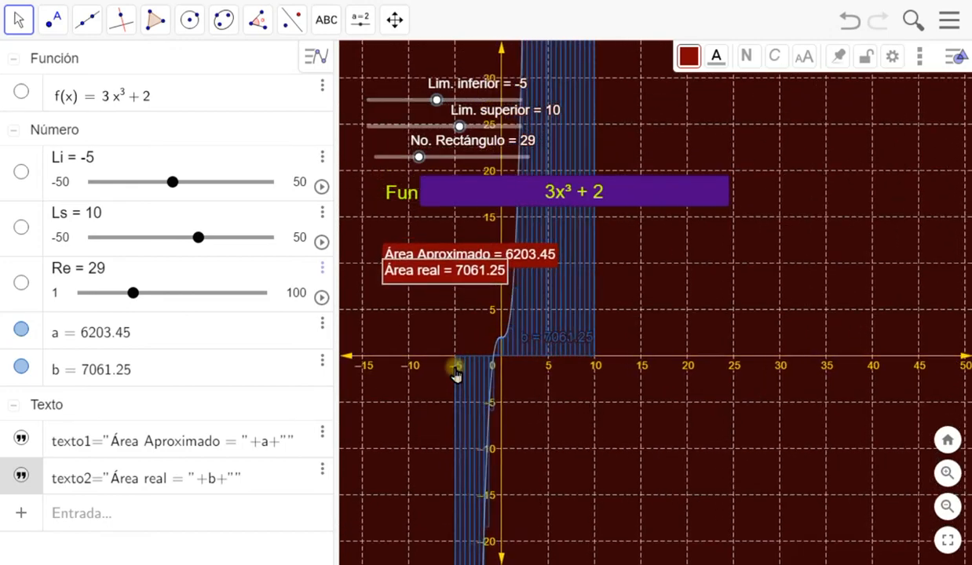
{"action": "scroll", "coordinate": [457, 372], "scroll_direction": "up", "scroll_amount": 3}
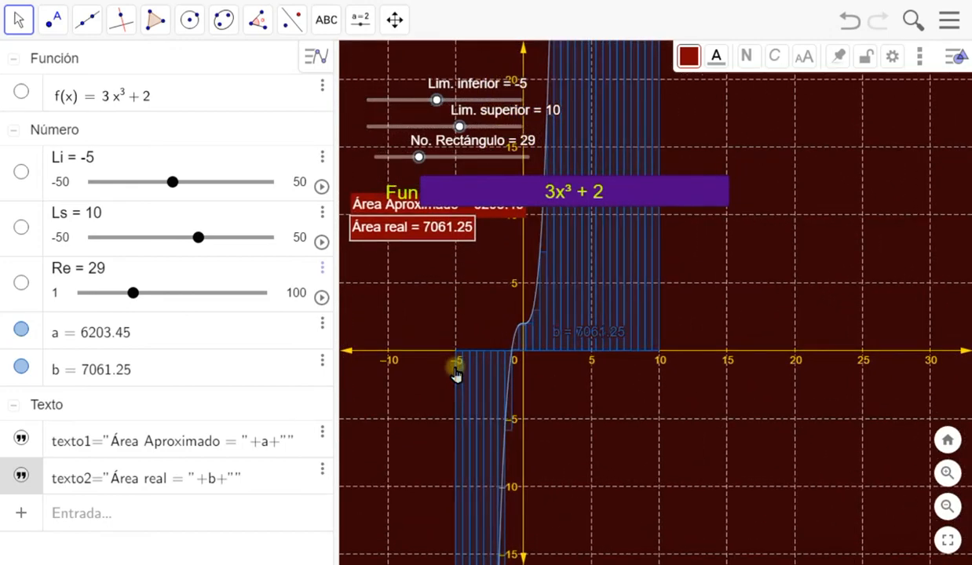
{"action": "scroll", "coordinate": [456, 374], "scroll_direction": "down", "scroll_amount": 1}
{"action": "left_click_drag", "start_coordinate": [434, 288], "coordinate": [469, 333]}
{"action": "scroll", "coordinate": [456, 320], "scroll_direction": "up", "scroll_amount": 4}
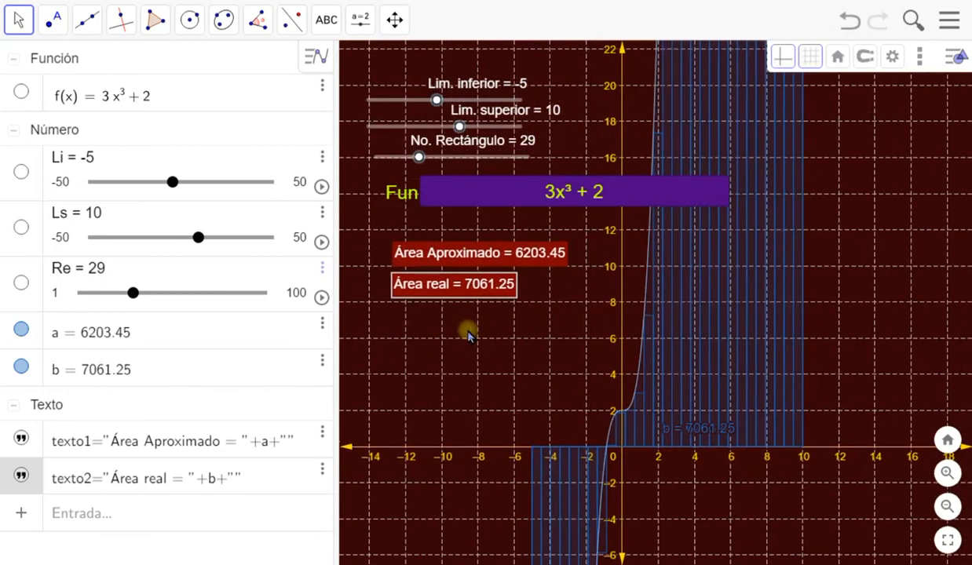
Reposition the Área Aproximado and Área real texts beneath the Fun input box, leaving a gap between them.
{"action": "left_click_drag", "start_coordinate": [454, 259], "coordinate": [447, 243]}
{"action": "left_click_drag", "start_coordinate": [453, 285], "coordinate": [445, 277]}
{"action": "left_click", "coordinate": [445, 242]}
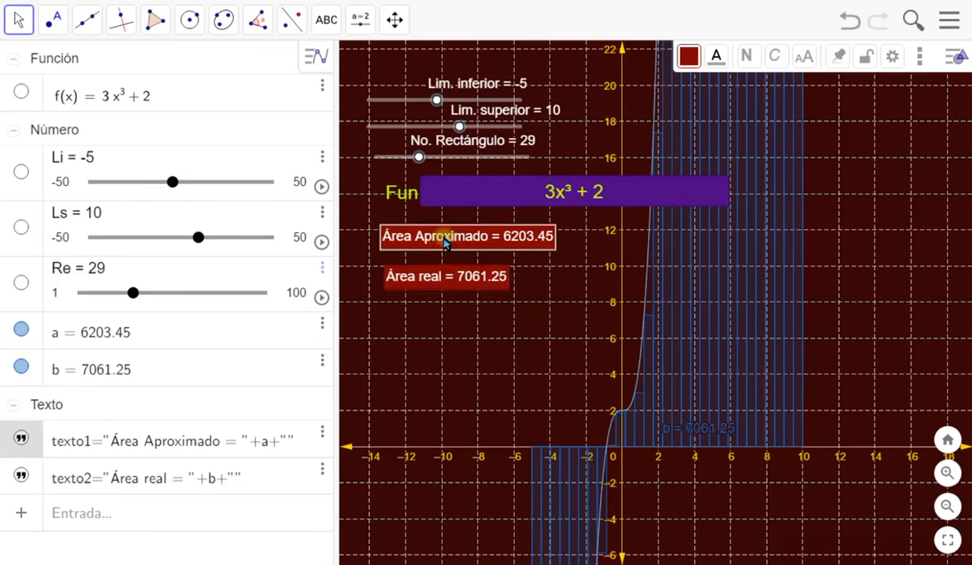
Give the Área Aproximado and Área real texts an absolute screen position and check it by zooming the graph.
{"action": "right_click", "coordinate": [444, 244]}
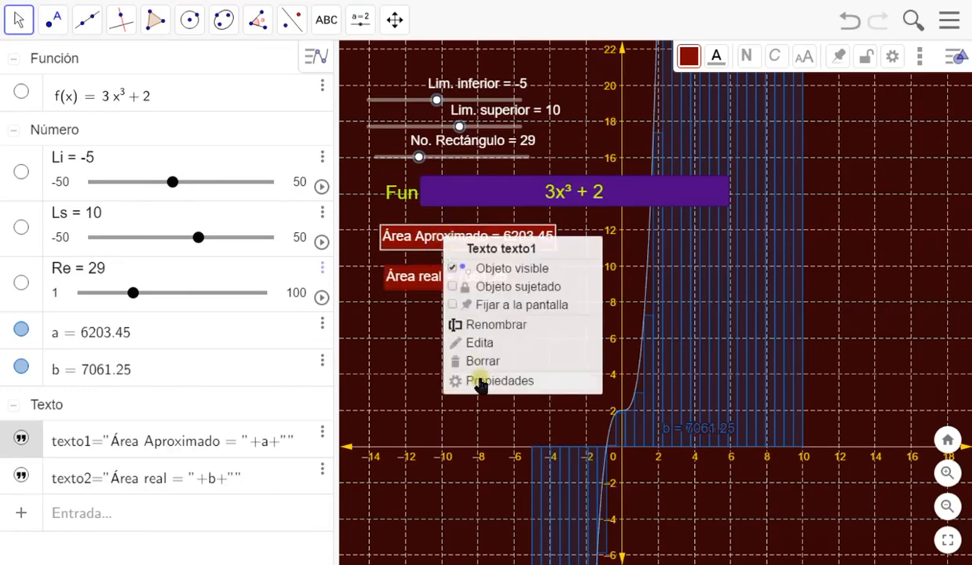
{"action": "left_click", "coordinate": [480, 381]}
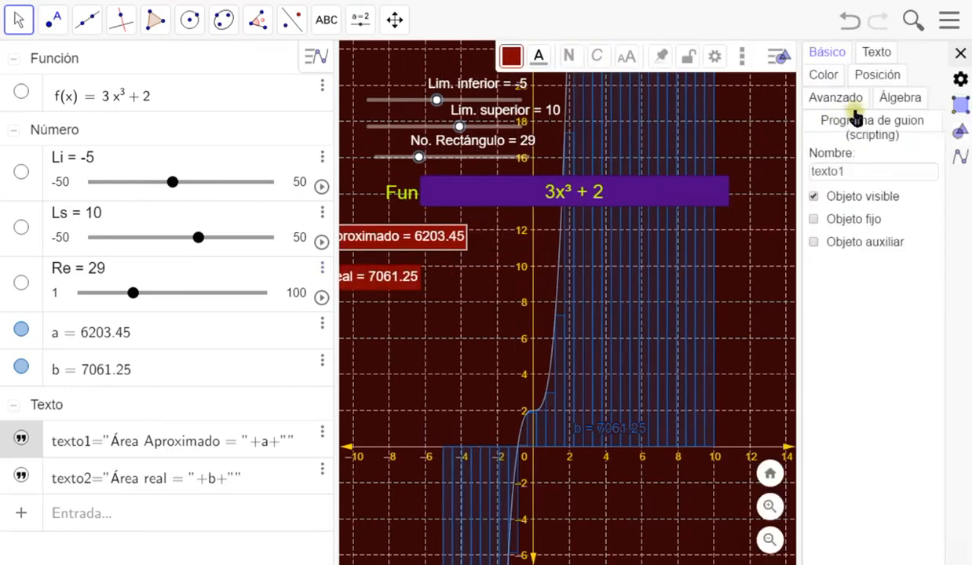
{"action": "left_click", "coordinate": [875, 76]}
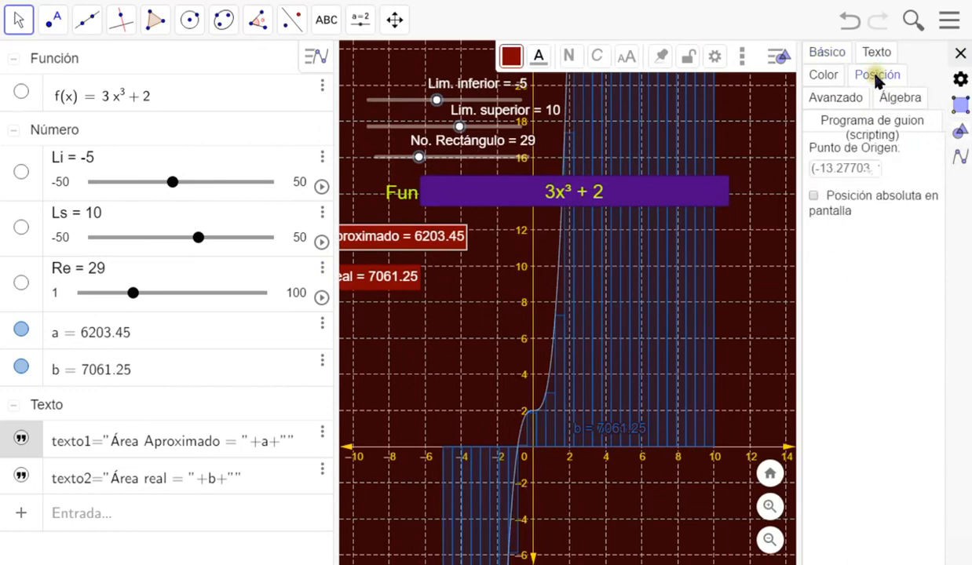
{"action": "left_click", "coordinate": [813, 196]}
{"action": "left_click", "coordinate": [359, 278]}
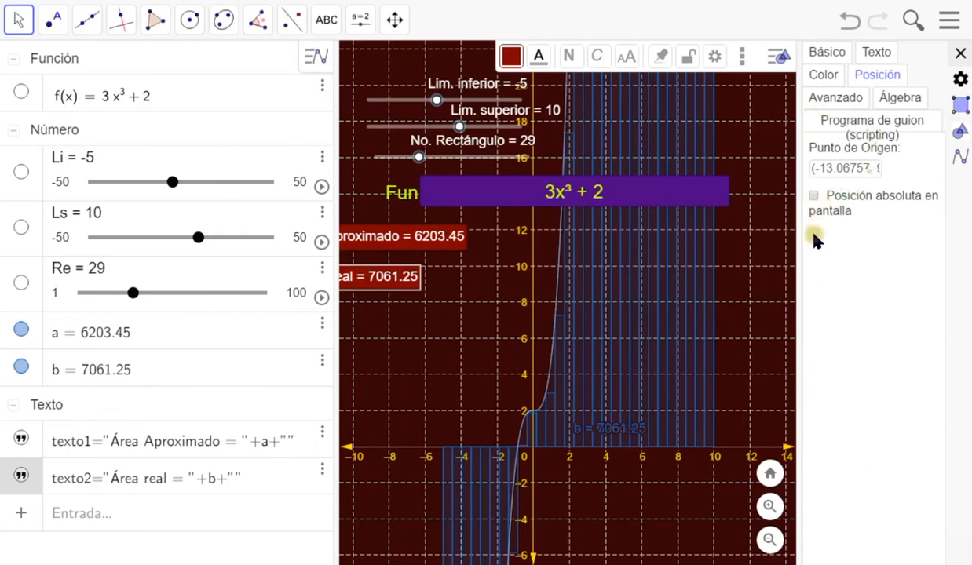
{"action": "left_click", "coordinate": [960, 53]}
{"action": "scroll", "coordinate": [438, 294], "scroll_direction": "down", "scroll_amount": 2}
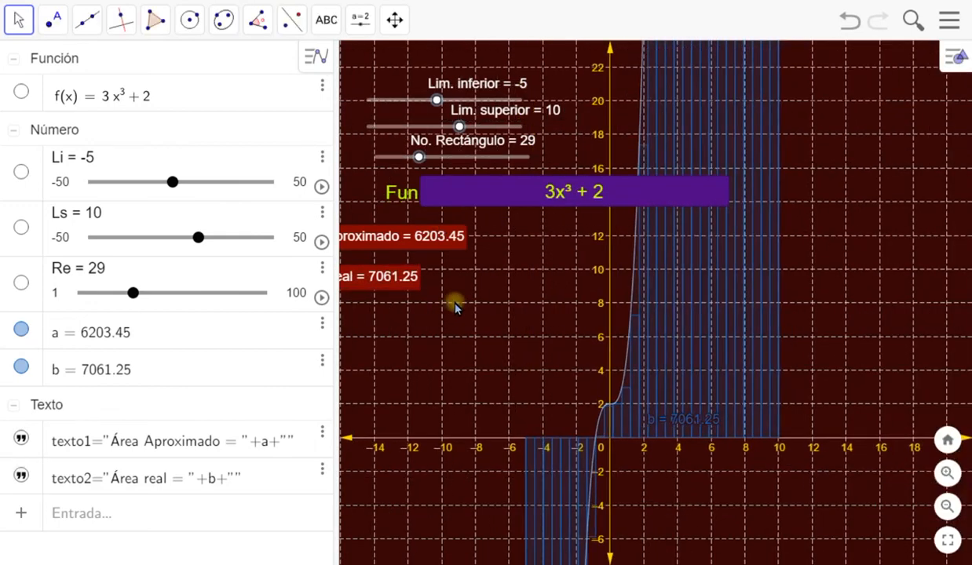
{"action": "scroll", "coordinate": [463, 291], "scroll_direction": "down", "scroll_amount": 3}
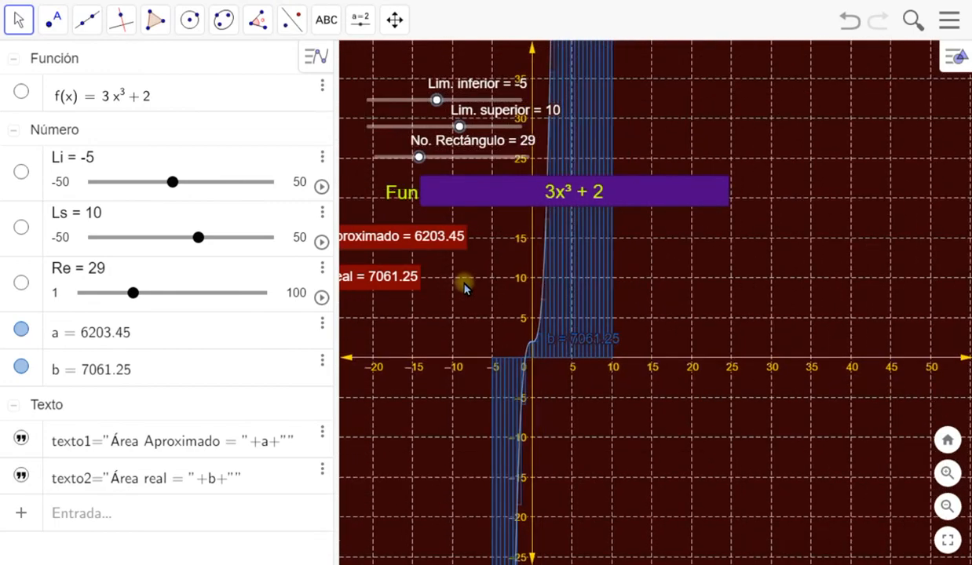
{"action": "scroll", "coordinate": [463, 288], "scroll_direction": "up", "scroll_amount": 2}
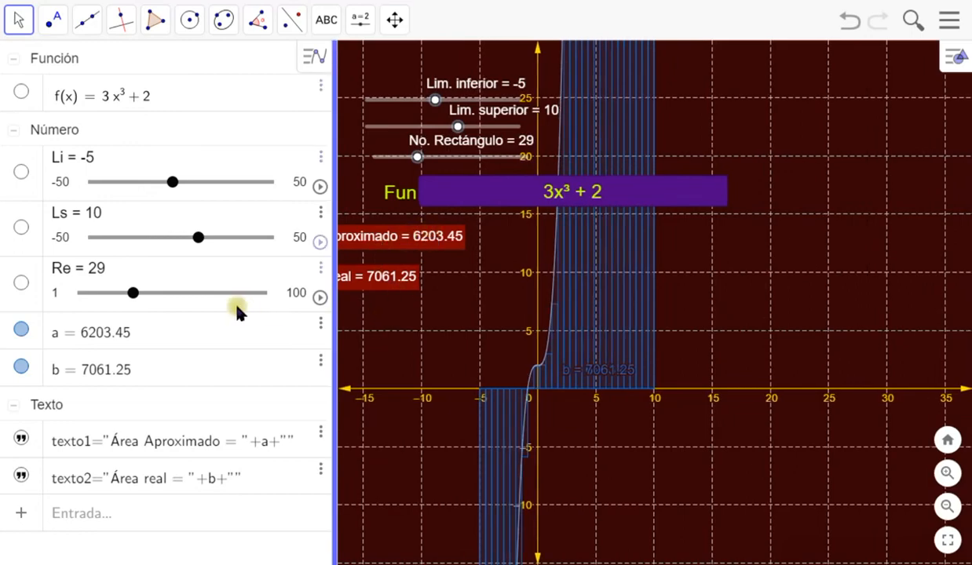
Narrow the algebra view and close it so that only the graph fills the window.
{"action": "left_click_drag", "start_coordinate": [223, 313], "coordinate": [213, 310]}
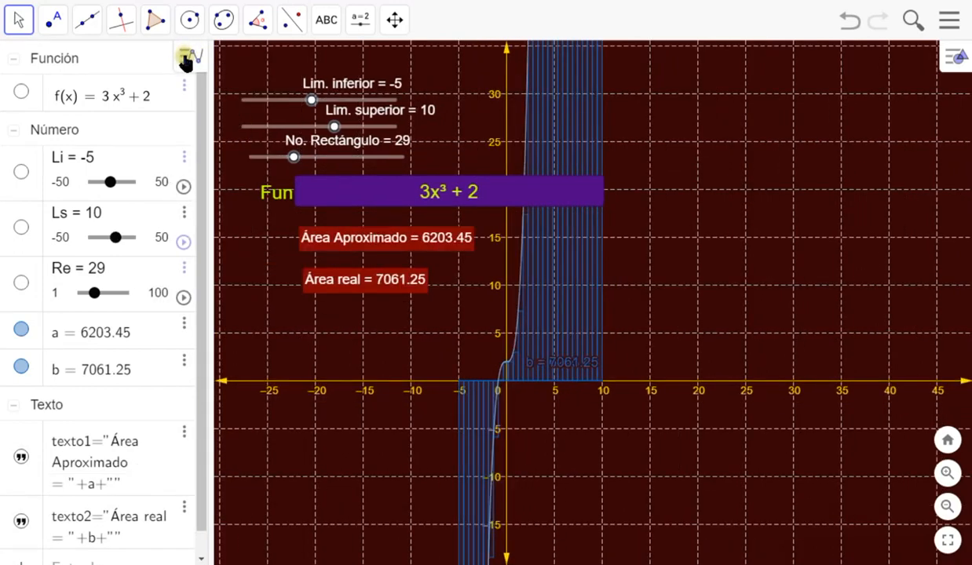
{"action": "left_click", "coordinate": [186, 58]}
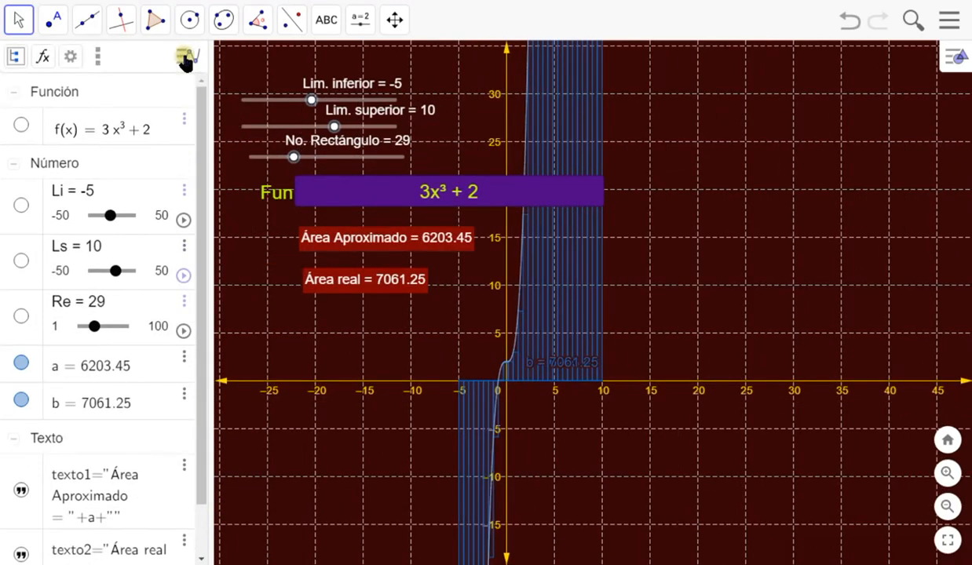
{"action": "left_click", "coordinate": [98, 60]}
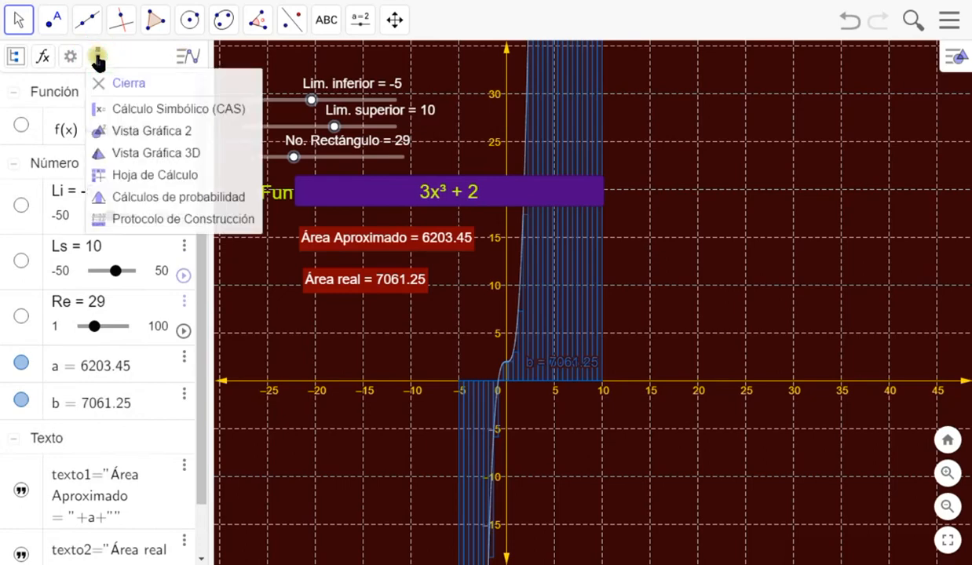
{"action": "left_click", "coordinate": [132, 84]}
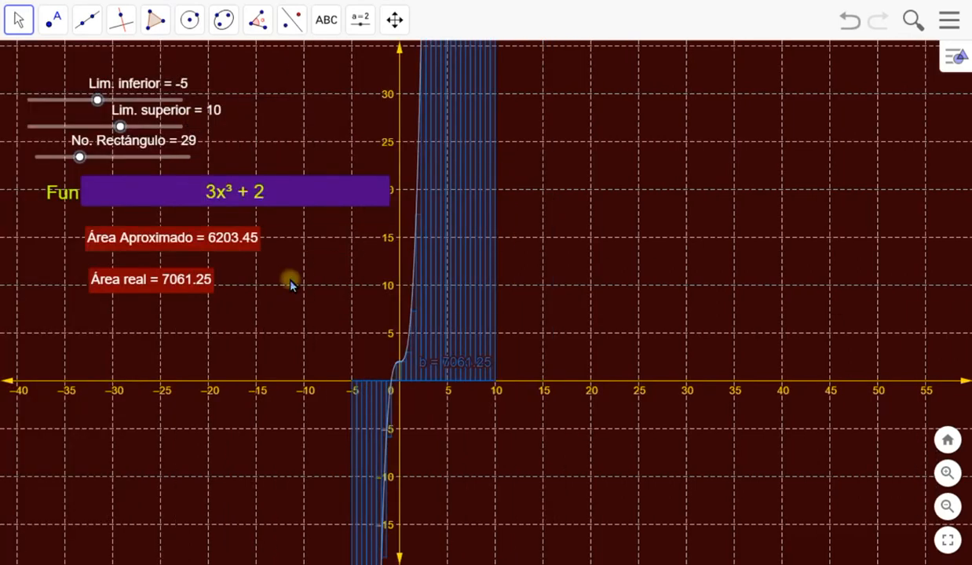
Download the construction as a GeoGebra file (.ggb) with the file name TRABAJO.ggb.
{"action": "left_click", "coordinate": [950, 22]}
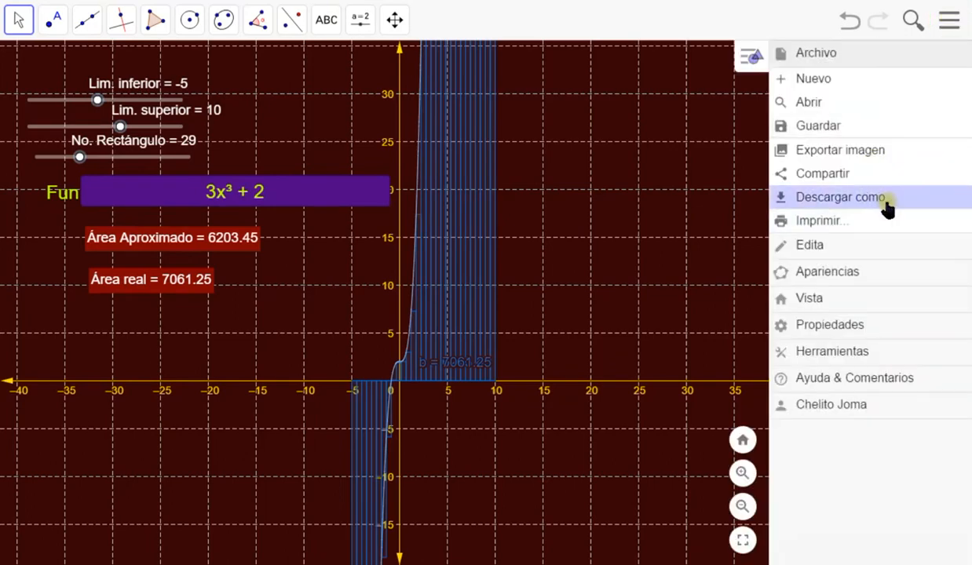
{"action": "left_click", "coordinate": [888, 203]}
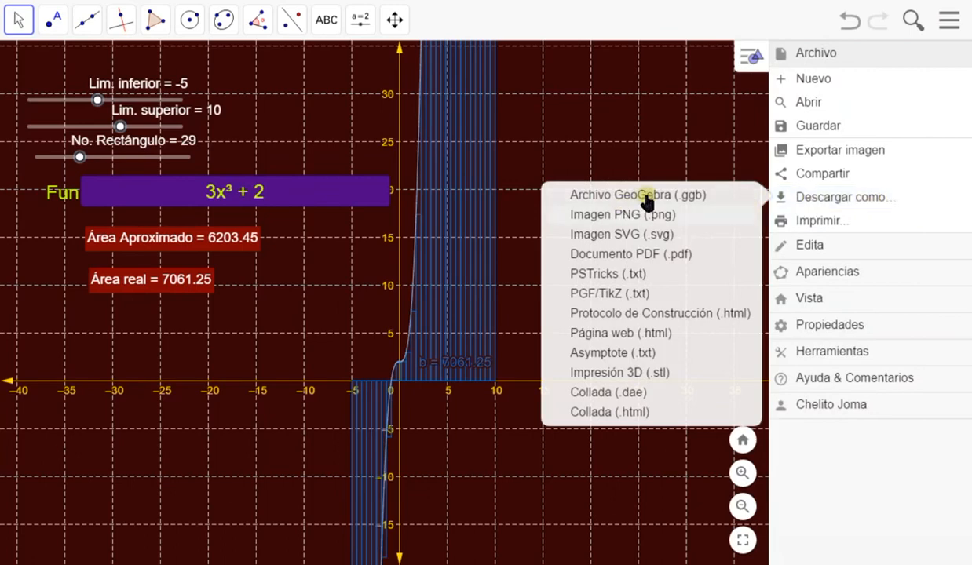
{"action": "left_click", "coordinate": [720, 196]}
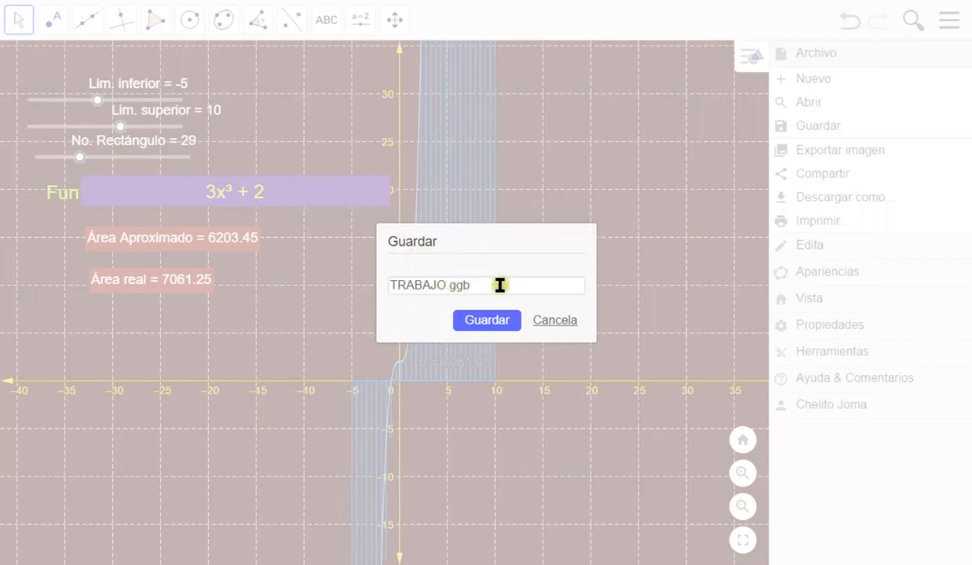
{"action": "left_click_drag", "start_coordinate": [499, 285], "coordinate": [445, 284]}
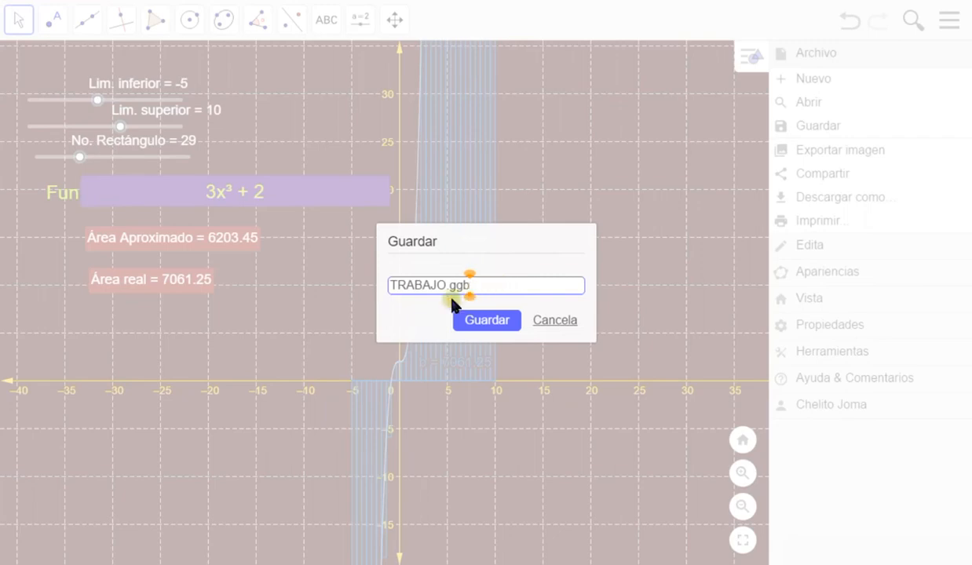
{"action": "left_click_drag", "start_coordinate": [438, 284], "coordinate": [391, 286]}
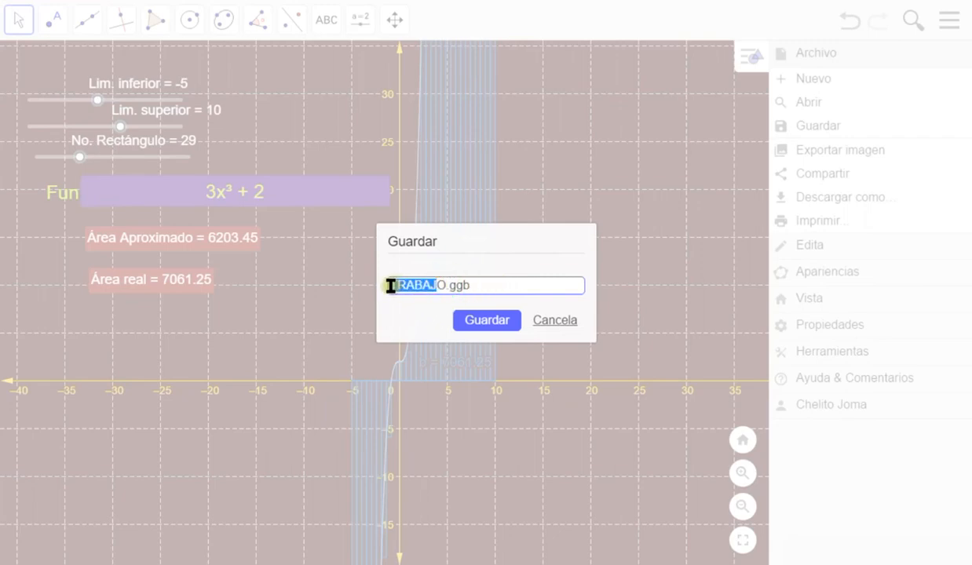
{"action": "left_click", "coordinate": [390, 285]}
{"action": "left_click", "coordinate": [487, 322]}
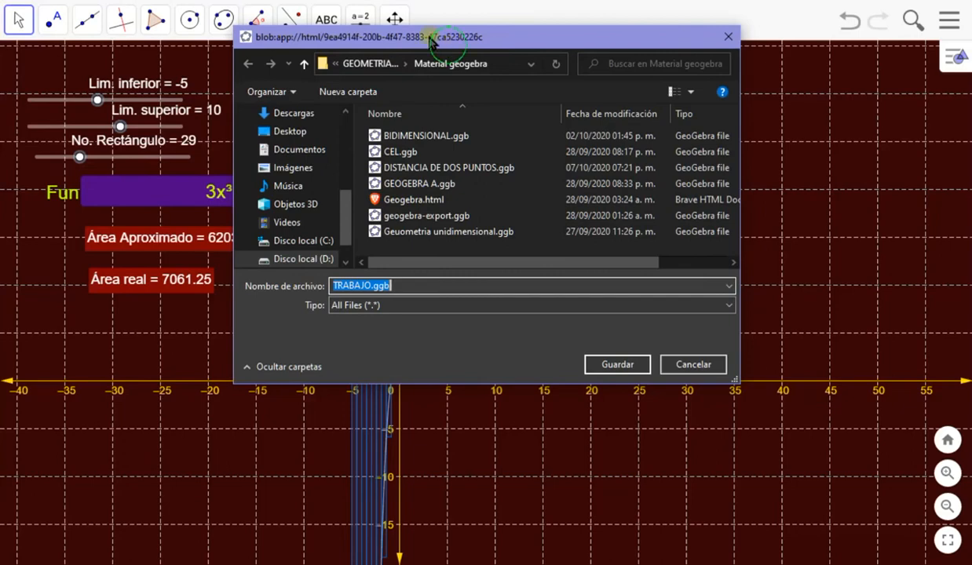
Save TRABAJO.ggb in the Material geogebra folder, keeping the All Files type.
{"action": "left_click_drag", "start_coordinate": [428, 39], "coordinate": [373, 18]}
{"action": "left_click", "coordinate": [334, 264]}
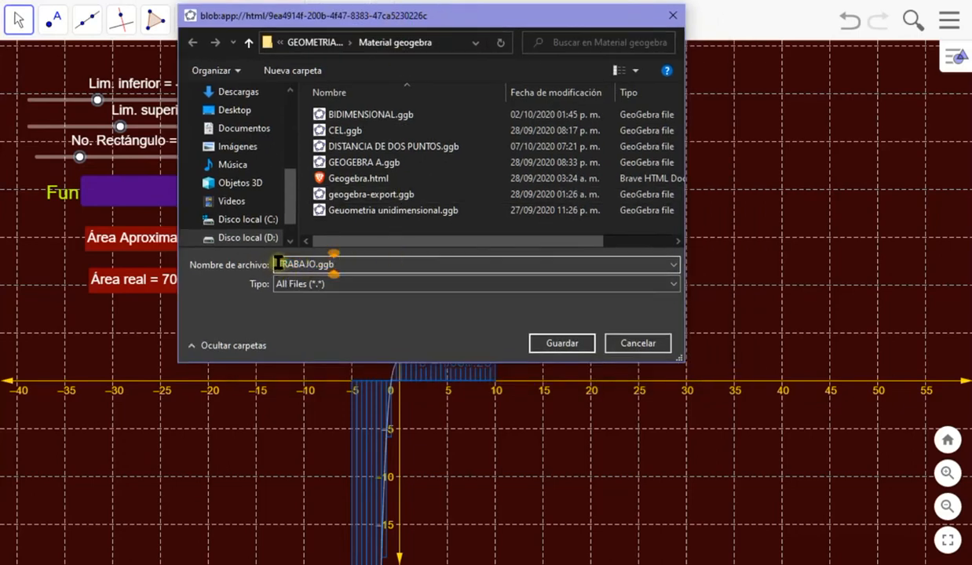
{"action": "left_click", "coordinate": [571, 344]}
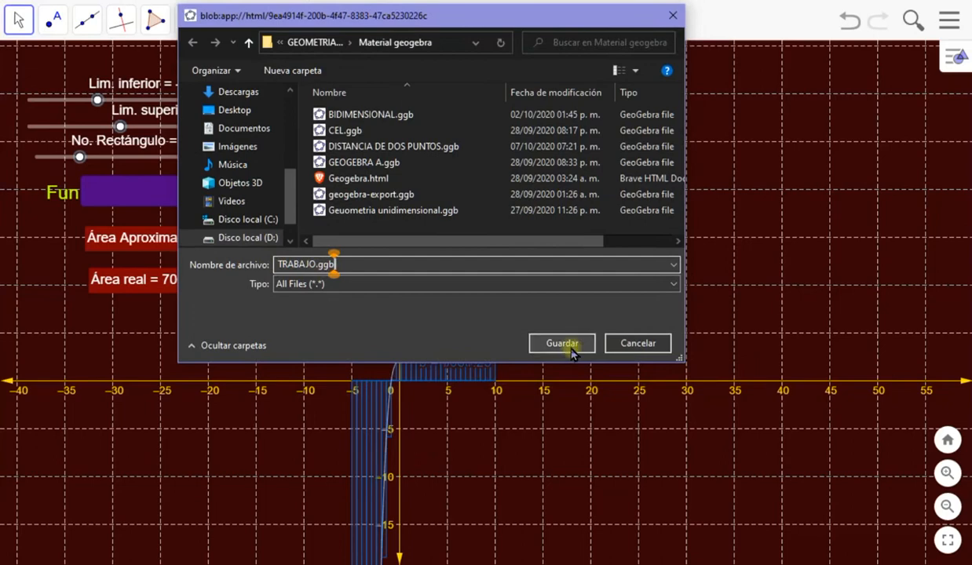